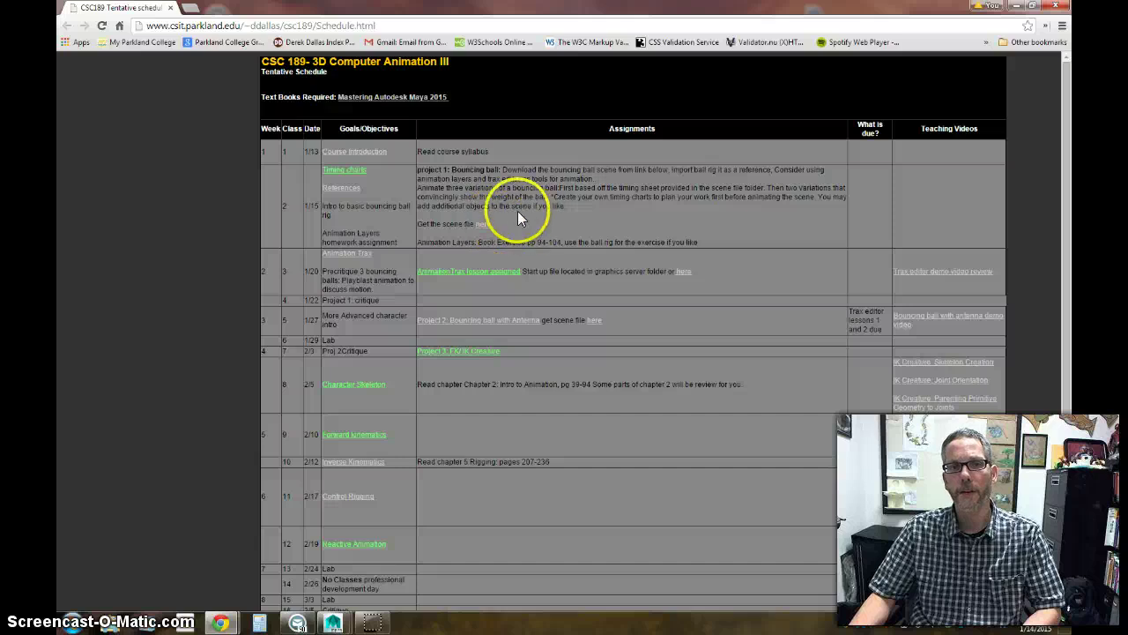
pyautogui.click(485, 230)
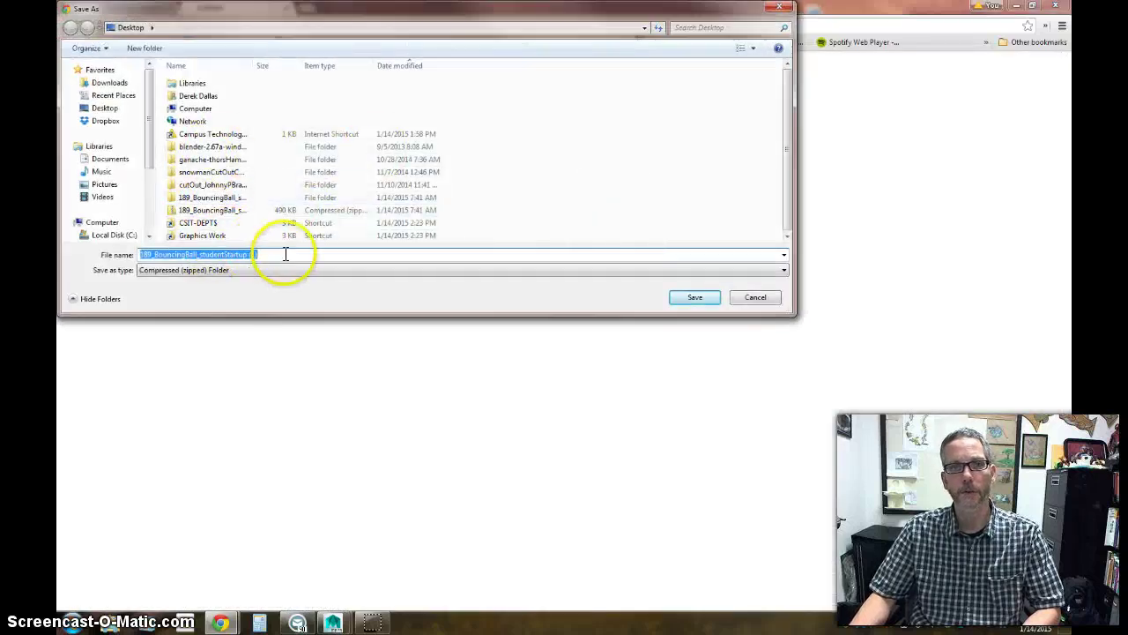
pyautogui.click(754, 298)
pyautogui.click(1015, 7)
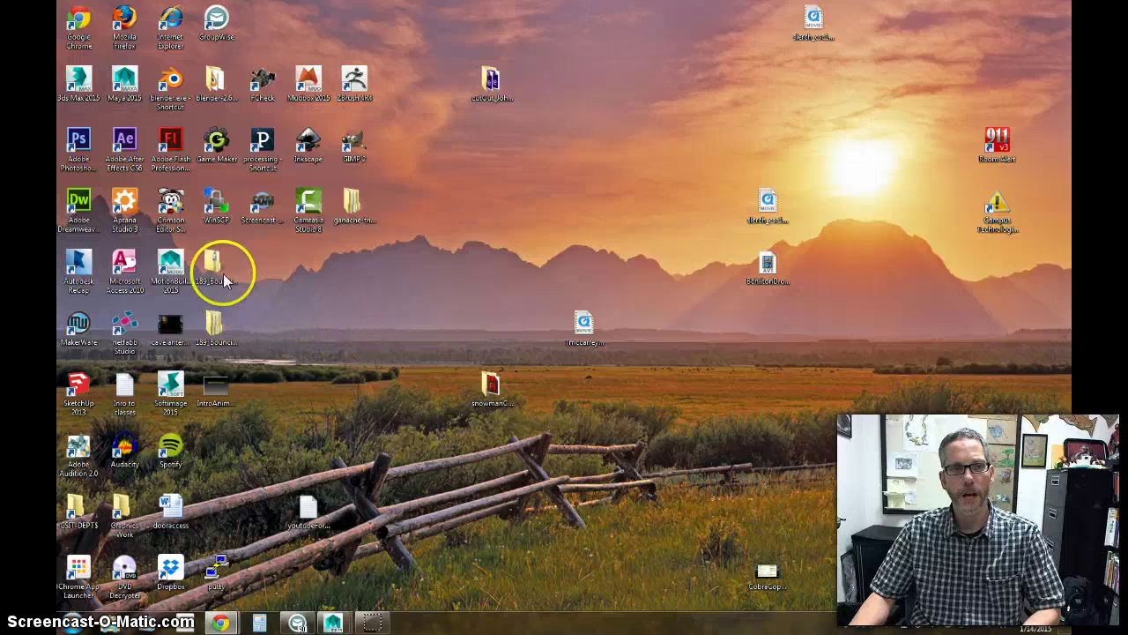
# Step: Look through the extracted 189_BouncingBall_studentStartup folder on the desktop down to its inner Maya project folder
pyautogui.click(212, 265)
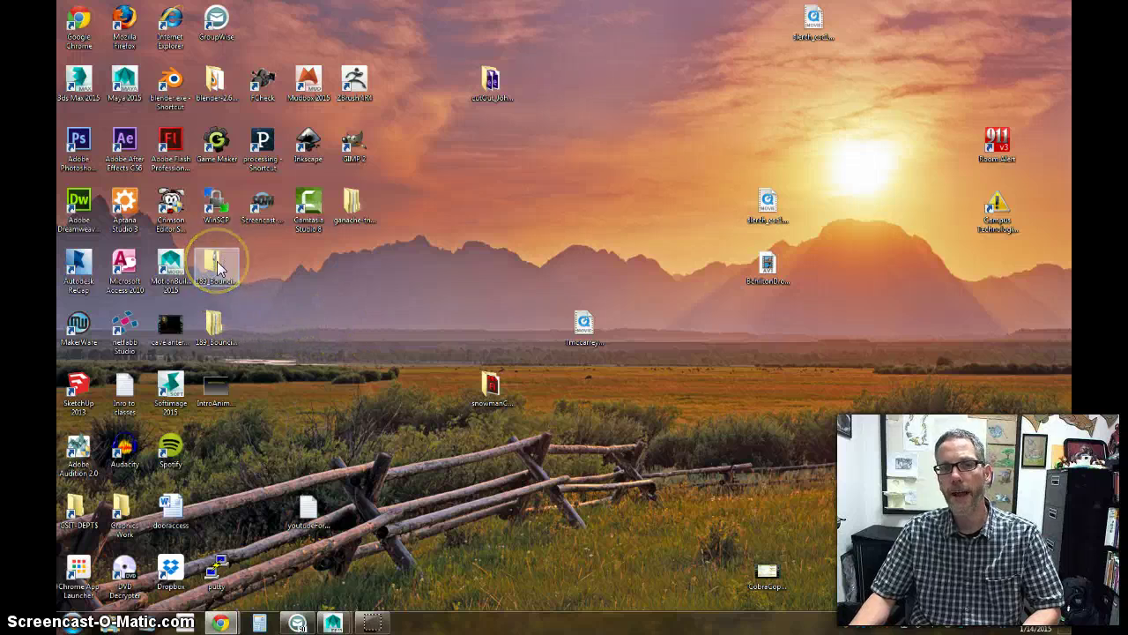
pyautogui.doubleClick(218, 327)
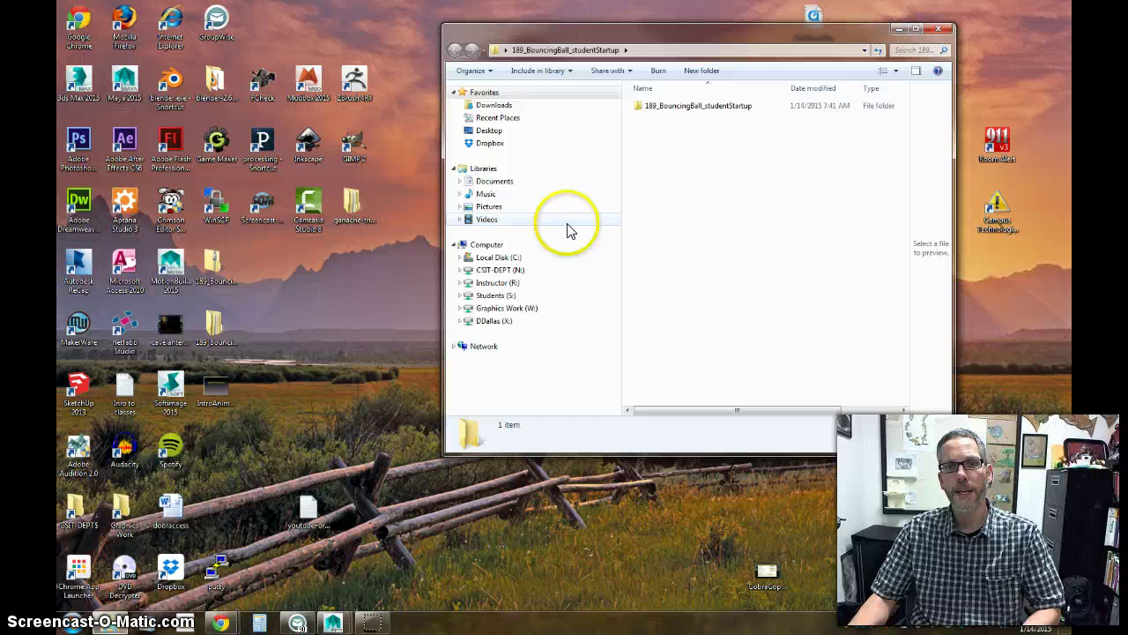
pyautogui.click(695, 108)
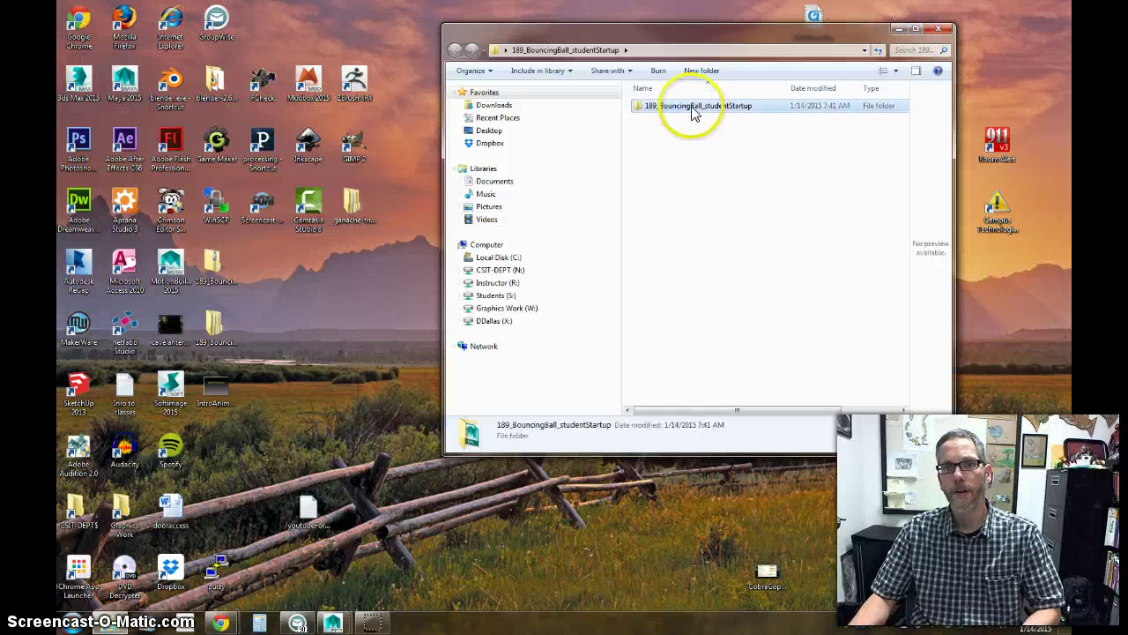
pyautogui.doubleClick(683, 107)
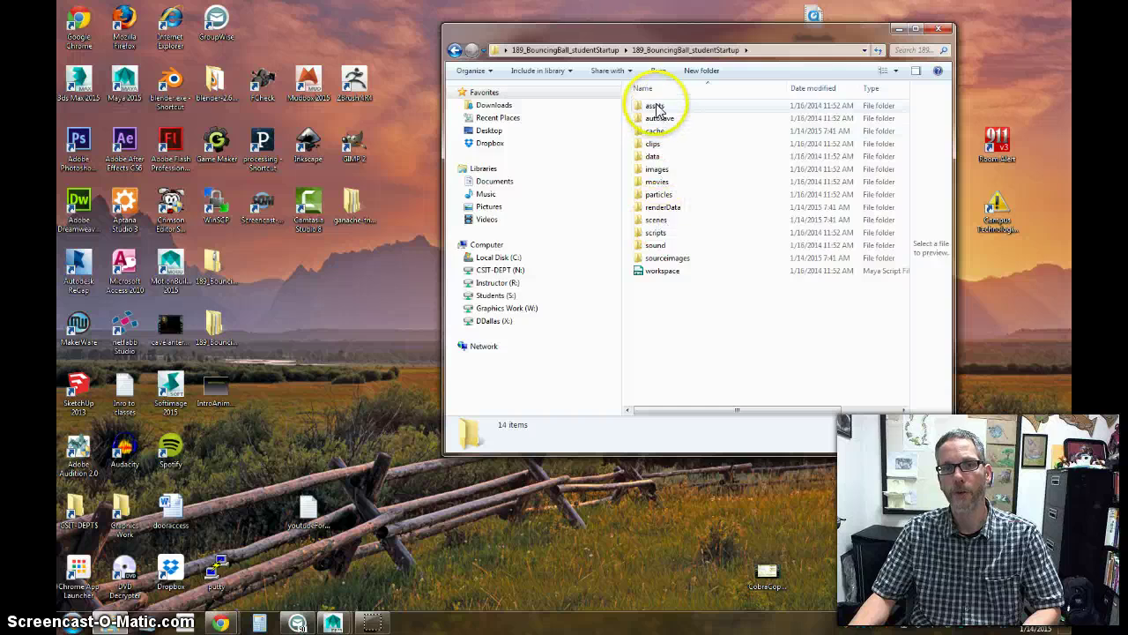
pyautogui.click(455, 50)
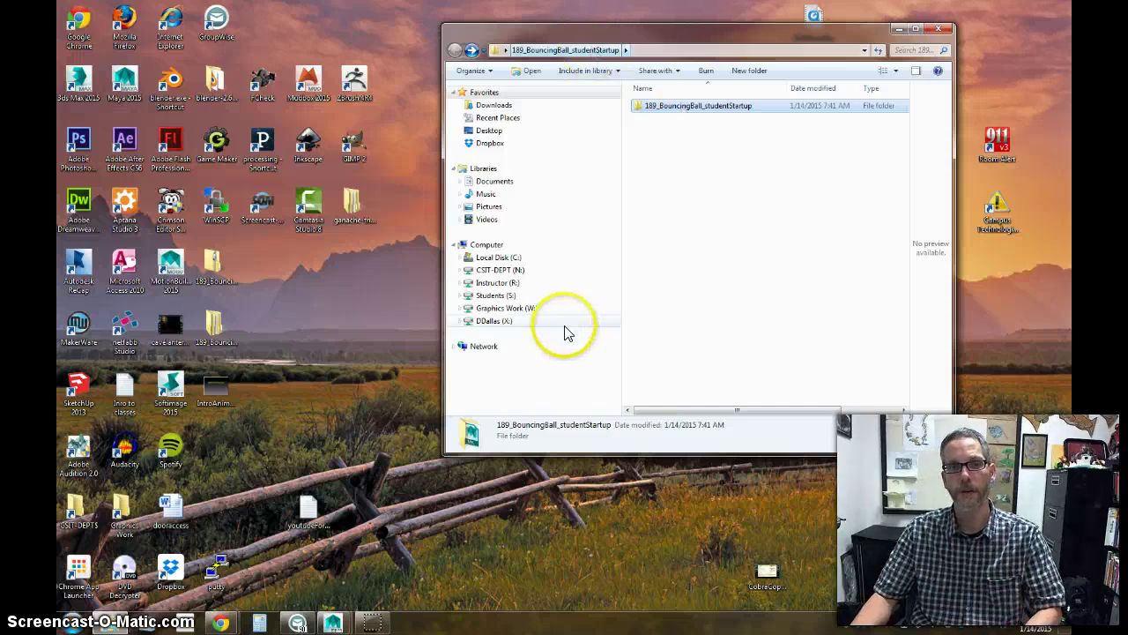
# Step: Check the contents of the 189_BouncingBall_studentStartup copy in the X: drive's projects folder, and close the file browser
pyautogui.click(492, 321)
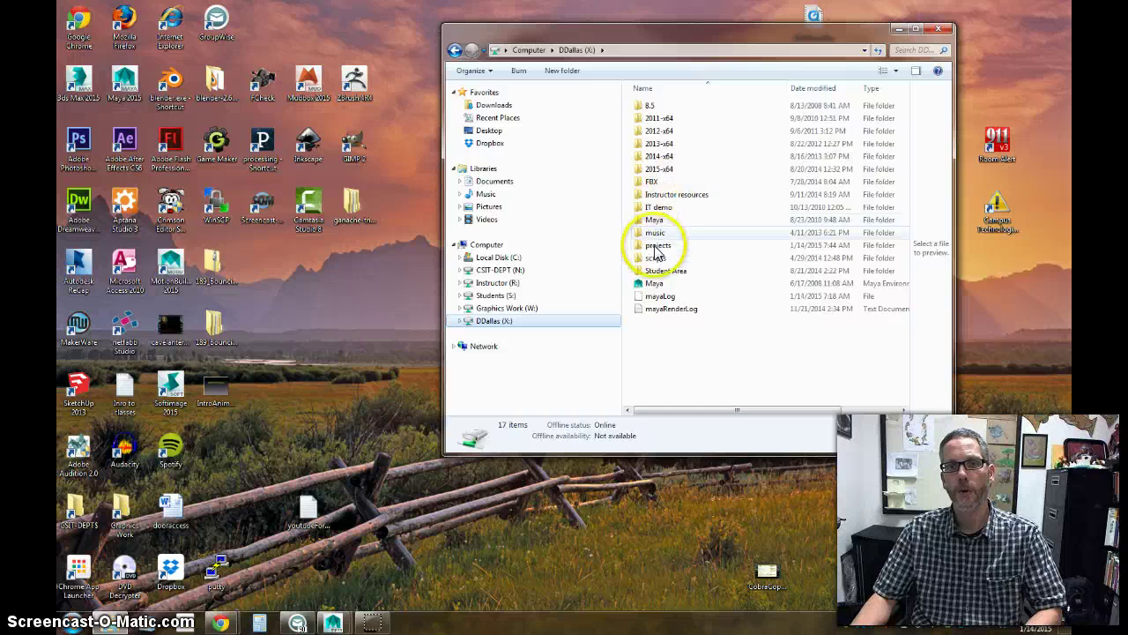
pyautogui.doubleClick(680, 245)
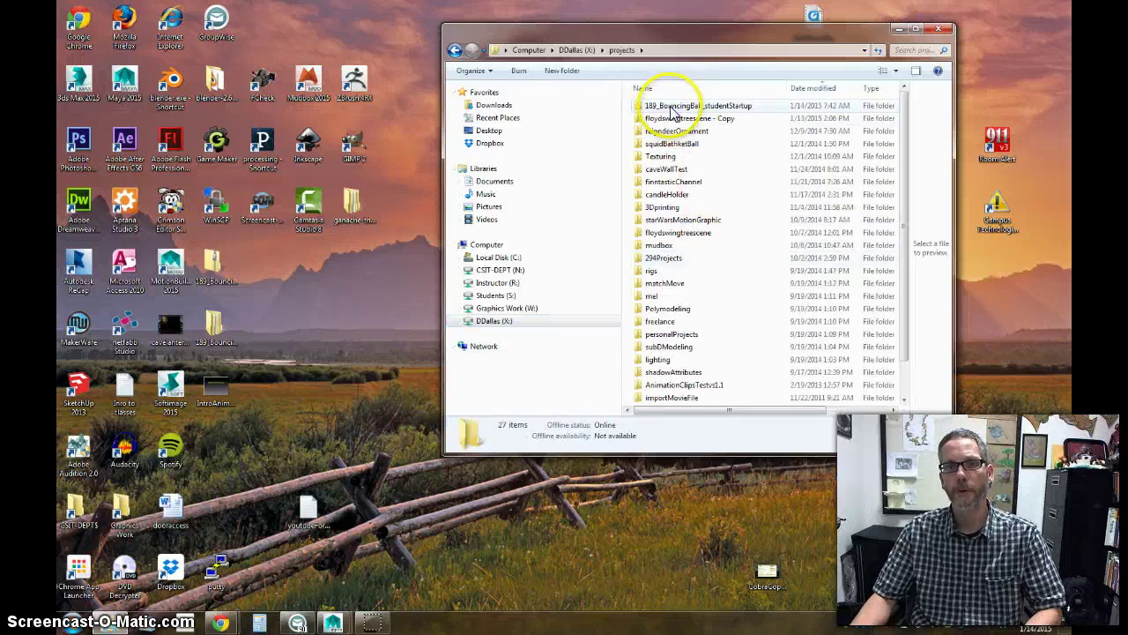
pyautogui.doubleClick(672, 106)
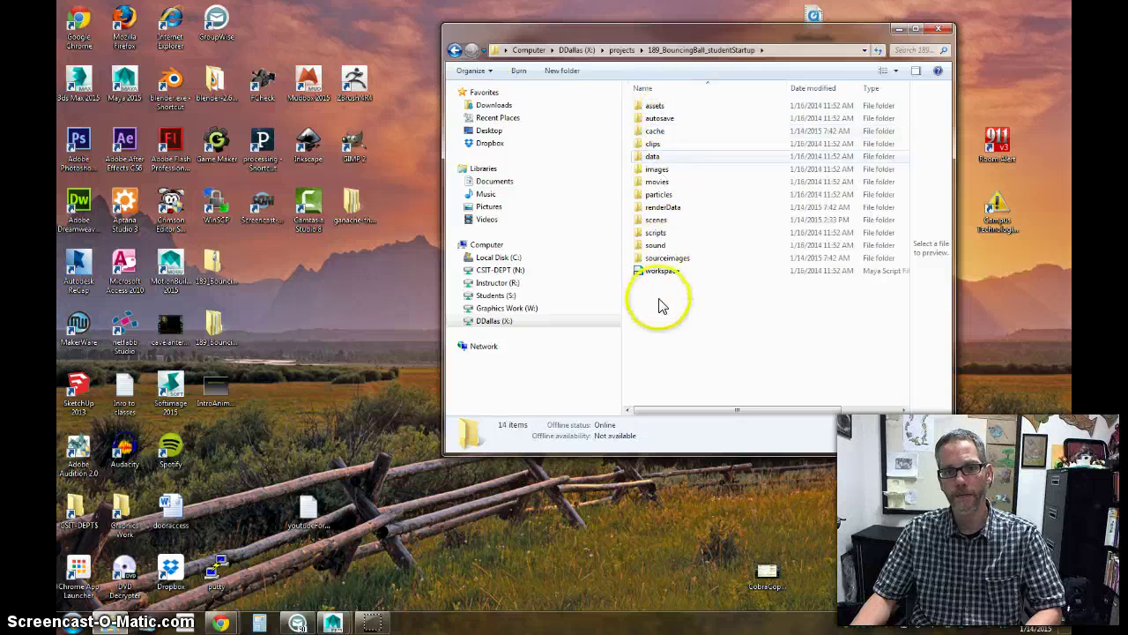
pyautogui.click(940, 29)
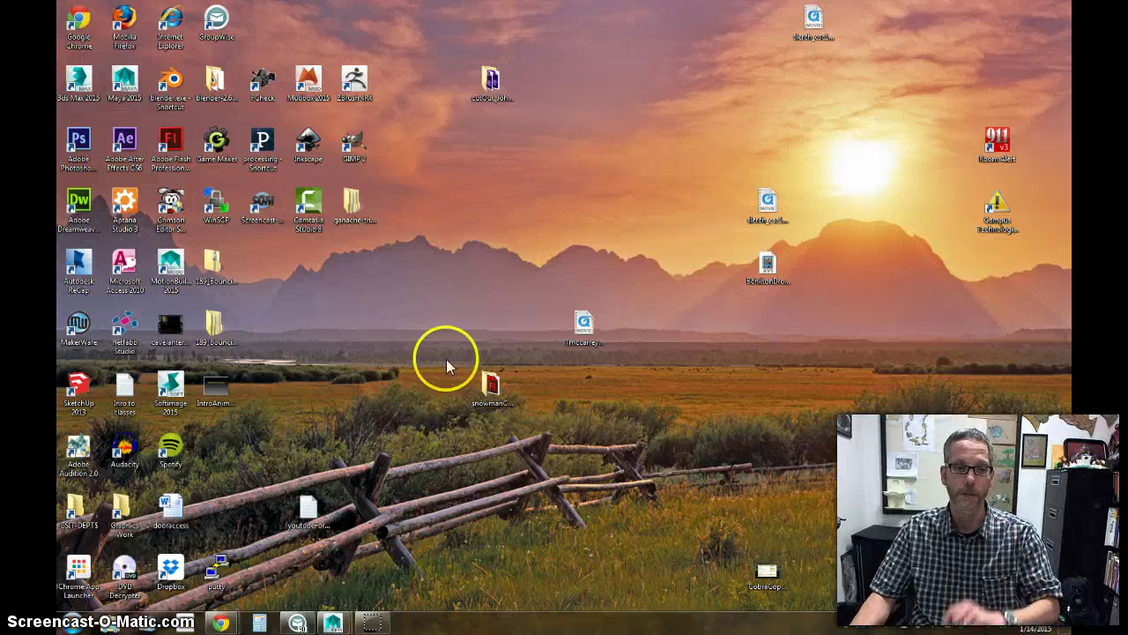
# Step: Switch to Maya and set the current project to the 189_BouncingBall_studentStartup folder
pyautogui.click(333, 620)
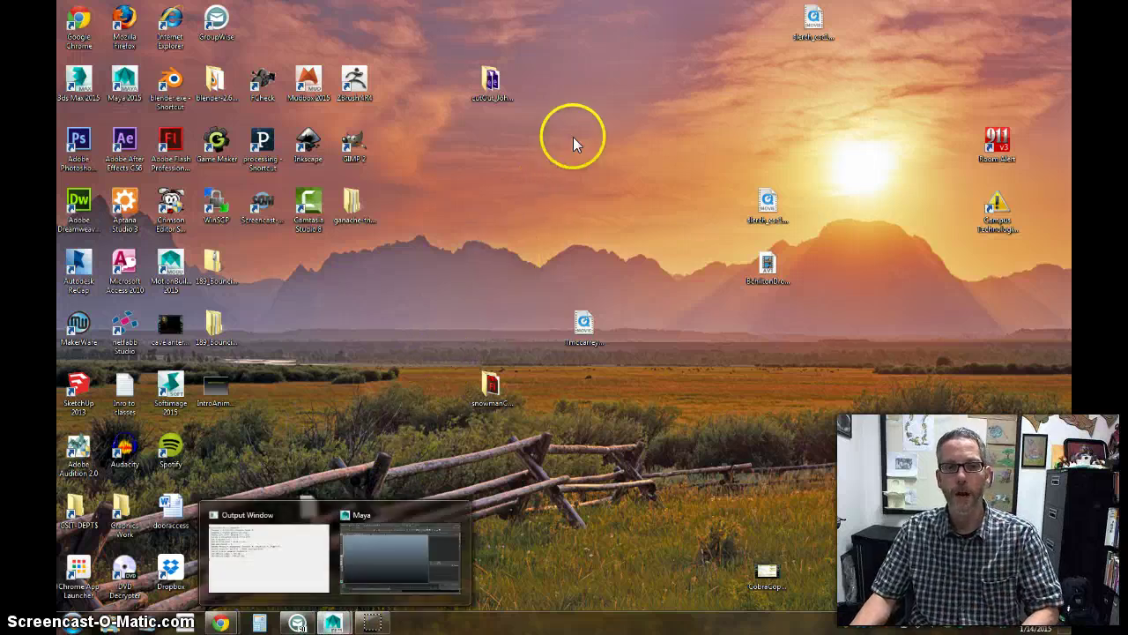
pyautogui.click(416, 536)
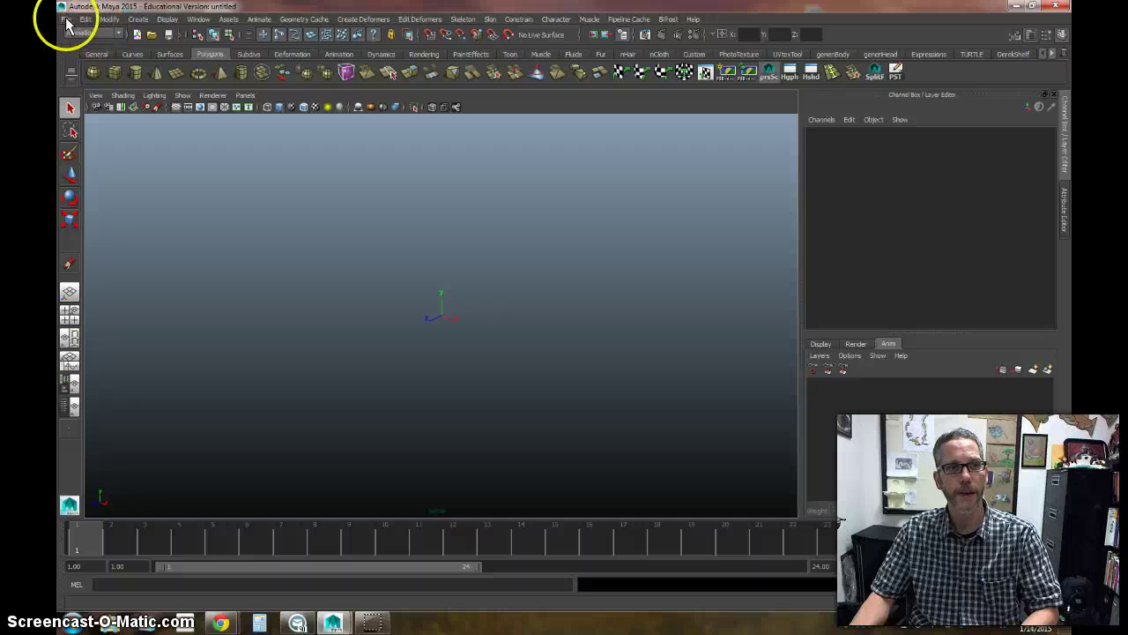
pyautogui.click(66, 19)
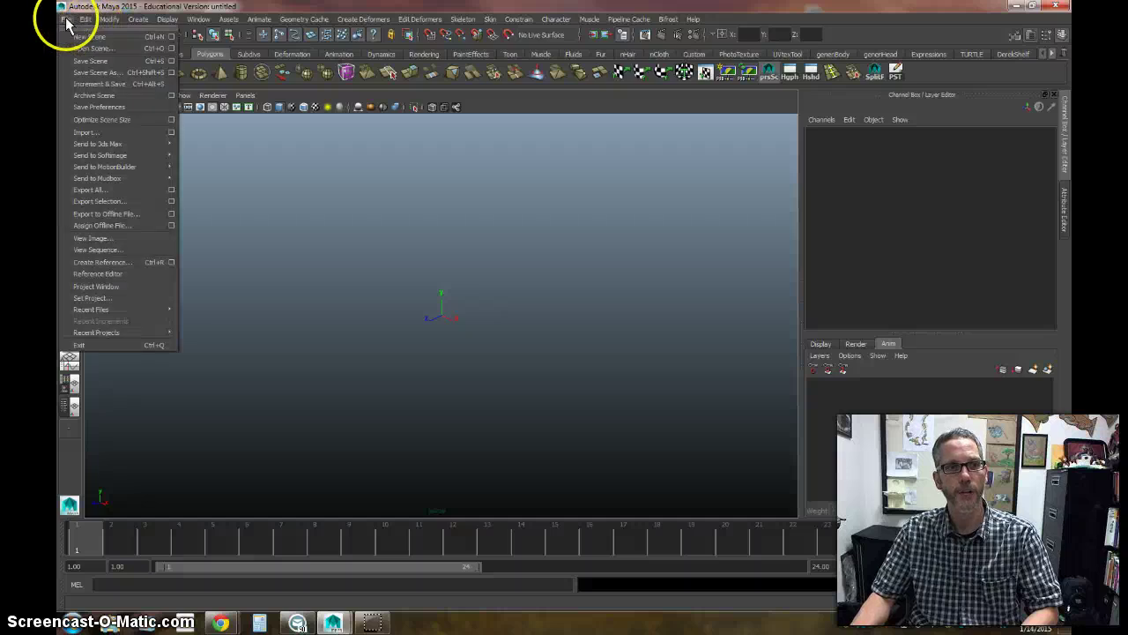
pyautogui.click(105, 299)
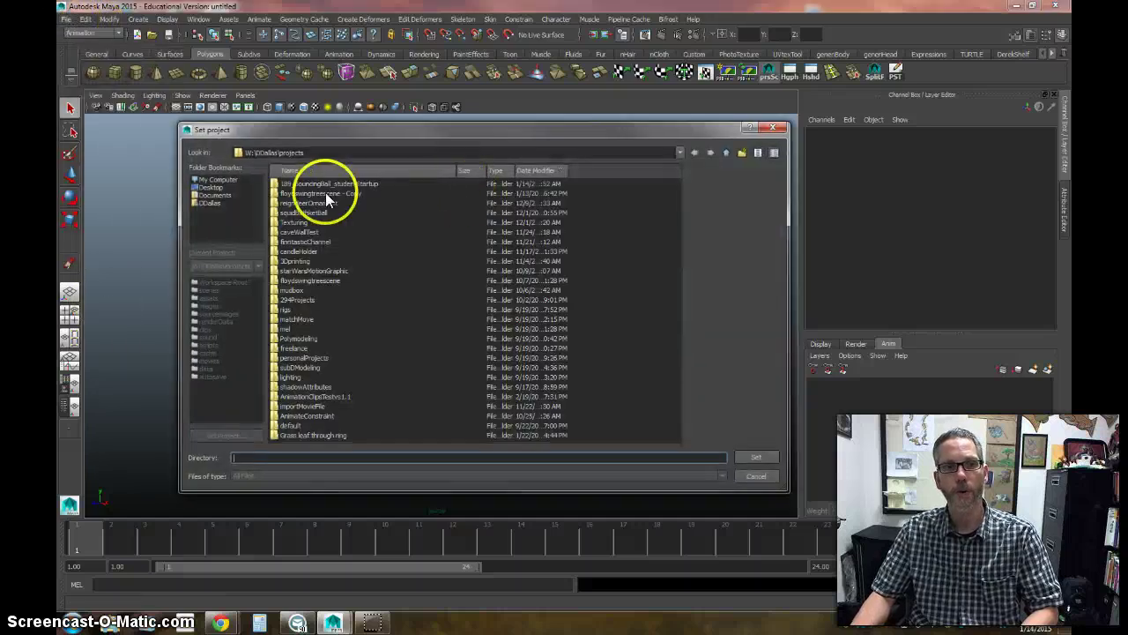
pyautogui.click(324, 185)
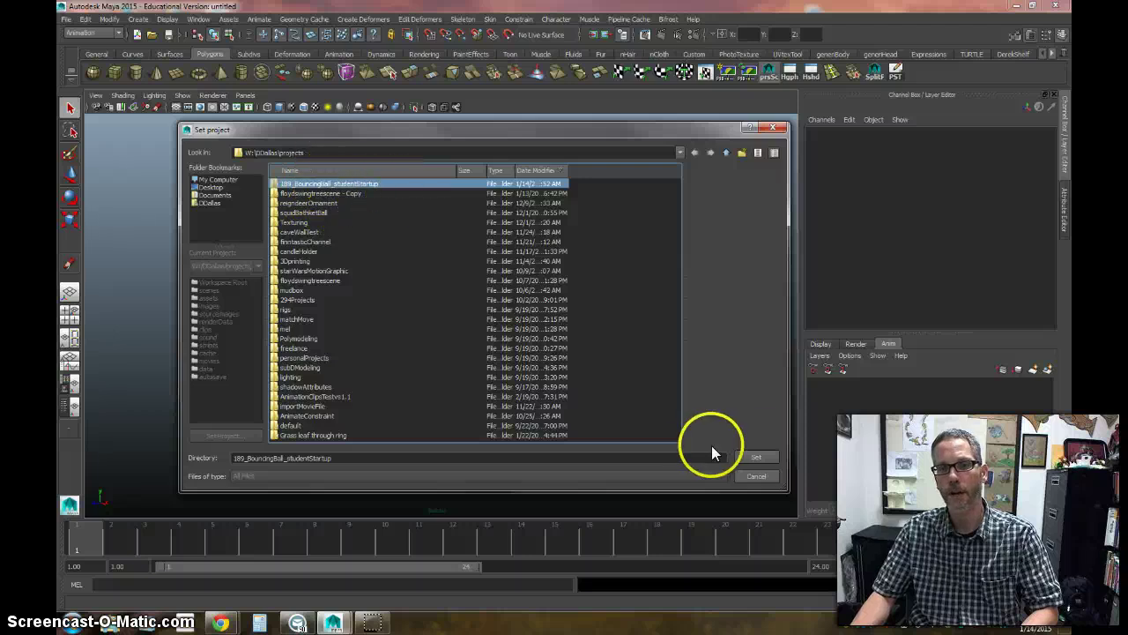
pyautogui.click(757, 457)
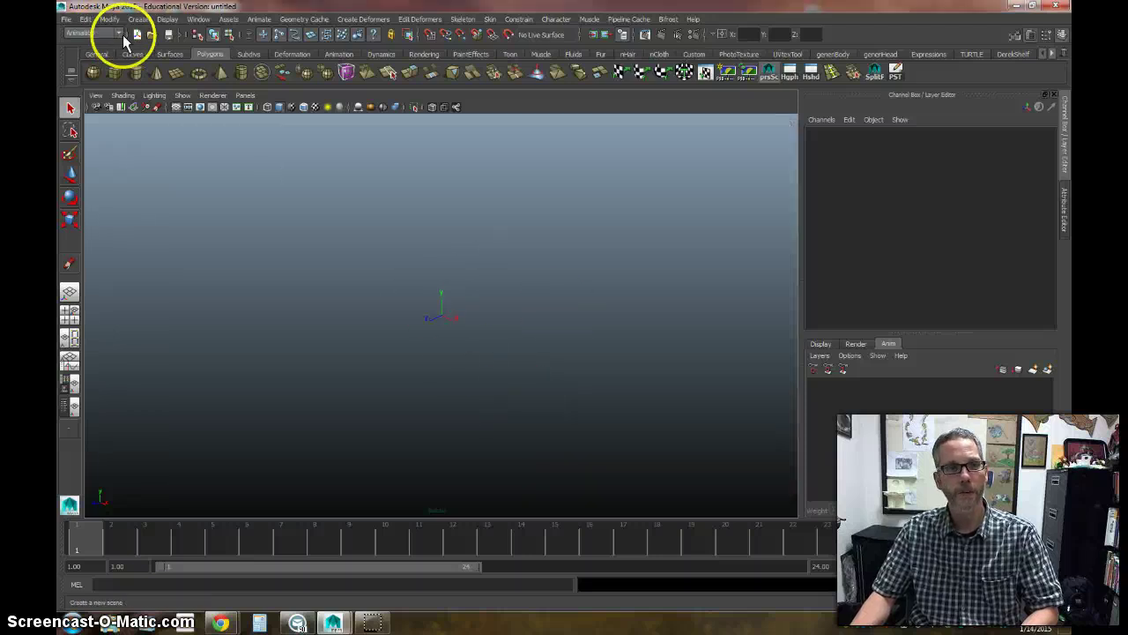
# Step: Open the Ball_Rig_forStudent.mb scene from the project's scenes folder
pyautogui.click(152, 35)
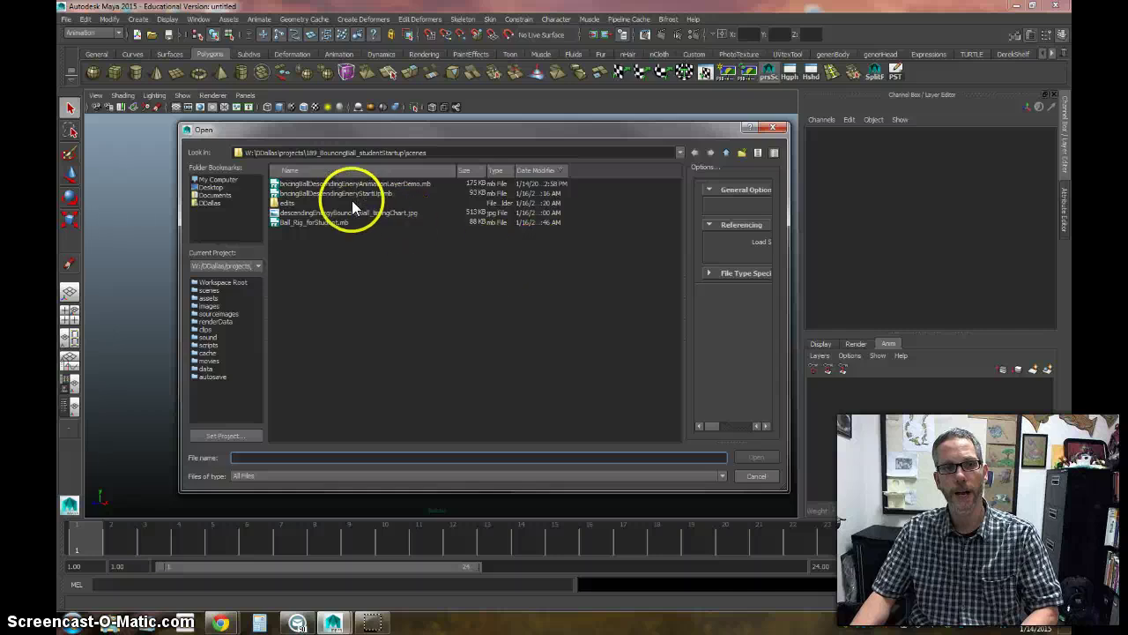
pyautogui.click(328, 194)
pyautogui.click(329, 222)
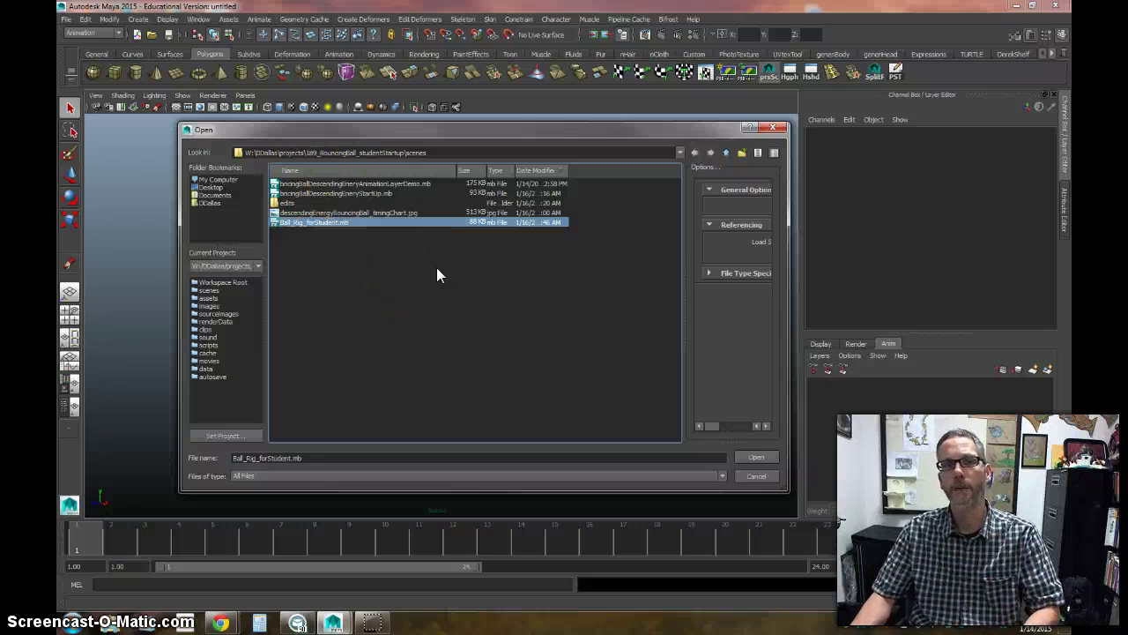
pyautogui.click(337, 194)
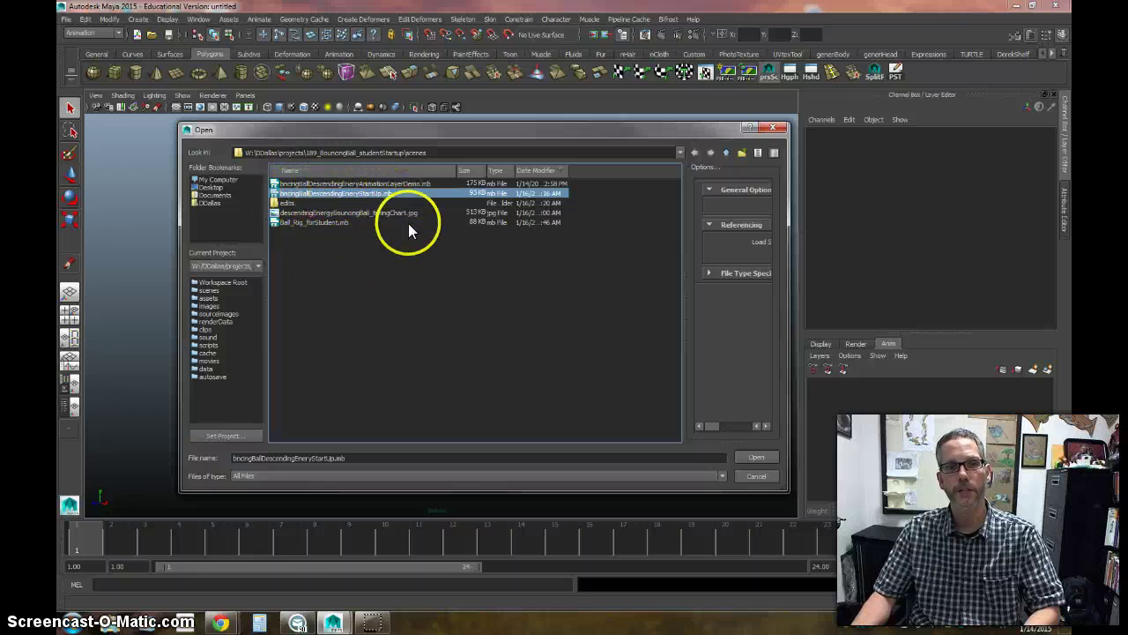
pyautogui.click(301, 223)
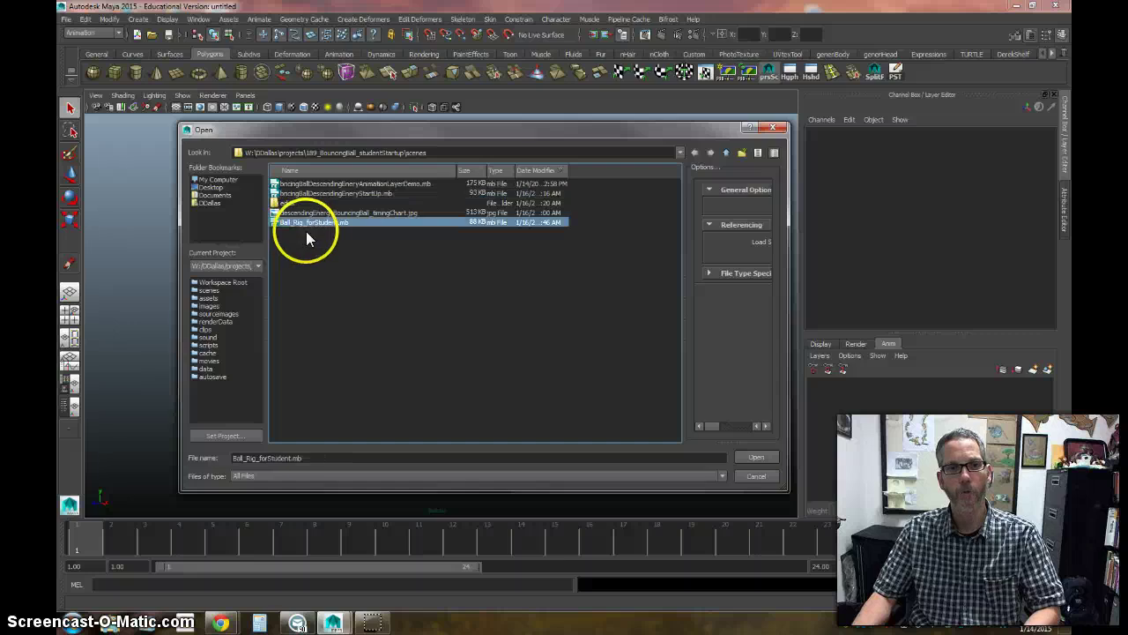
pyautogui.click(358, 214)
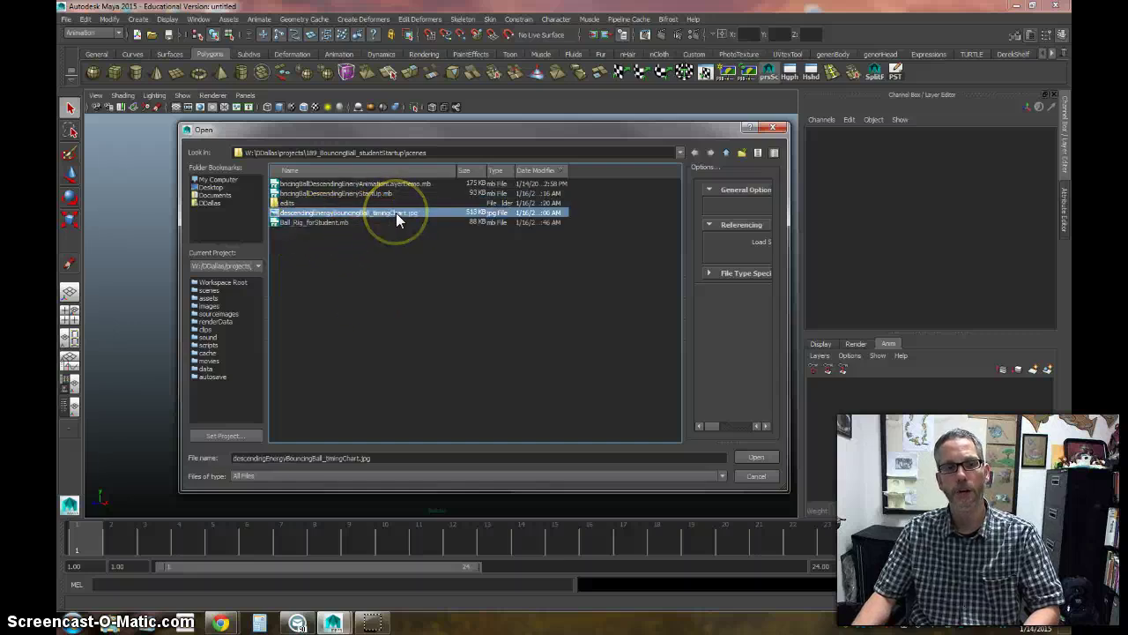
pyautogui.rightClick(396, 212)
pyautogui.click(356, 257)
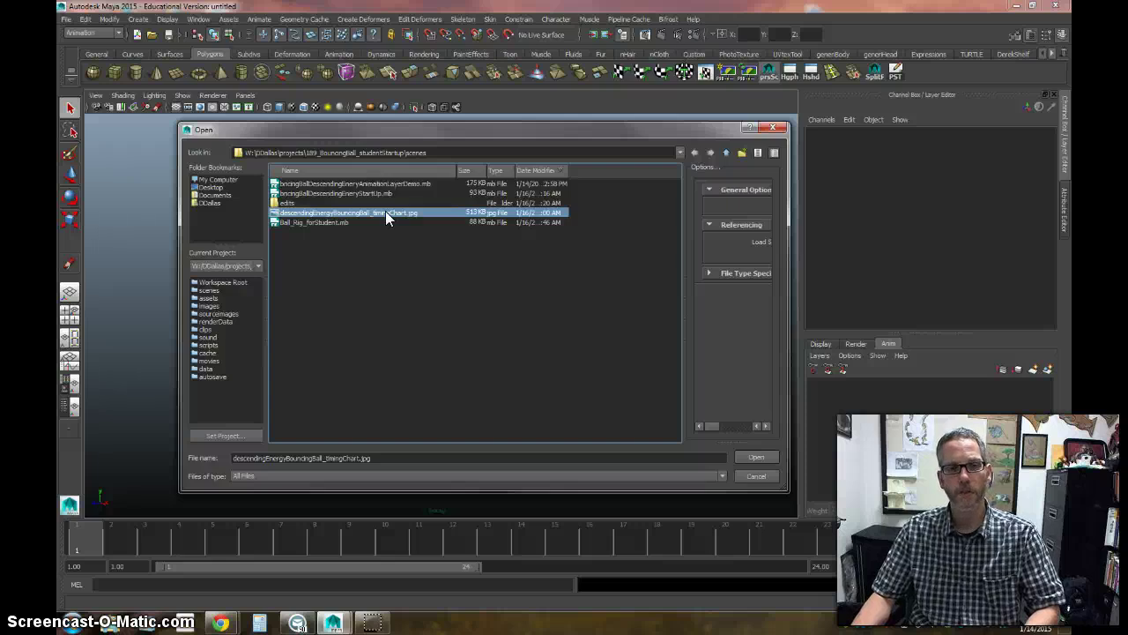
pyautogui.click(323, 224)
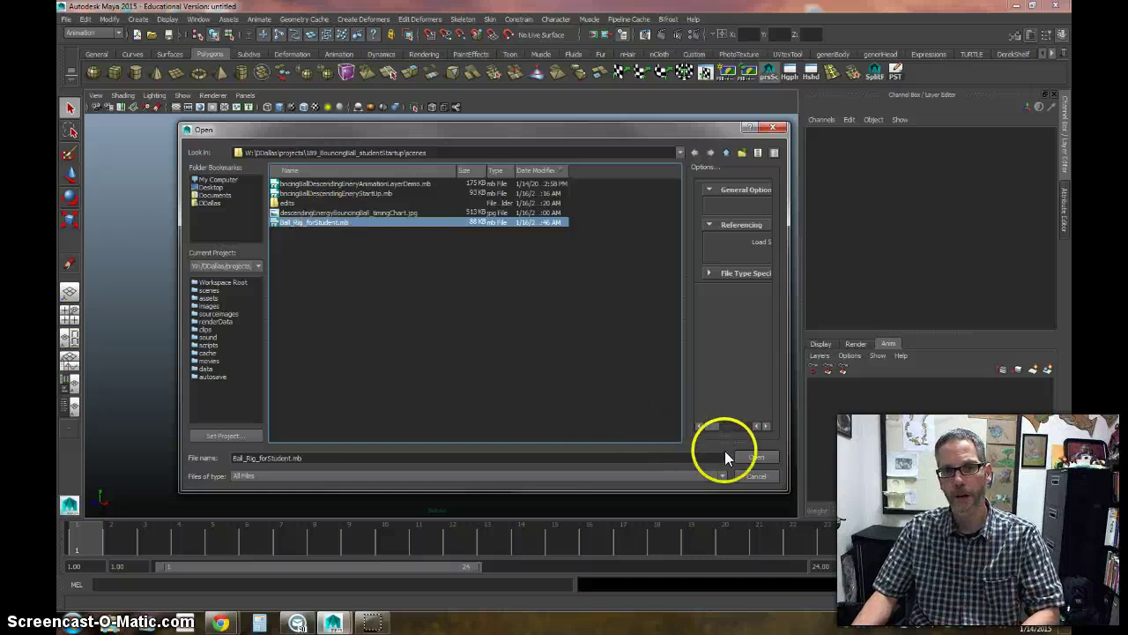
pyautogui.click(754, 457)
pyautogui.click(533, 320)
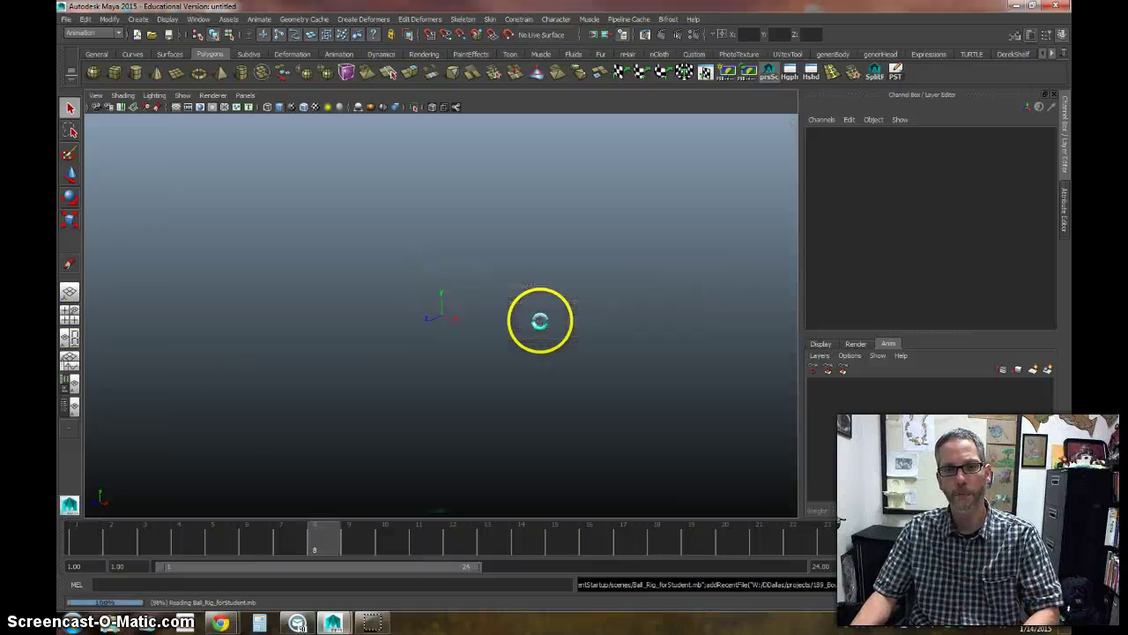
# Step: Examine the ball rig and its surrounding control curves from several angles and up close, with the ball geometry selected
pyautogui.click(461, 304)
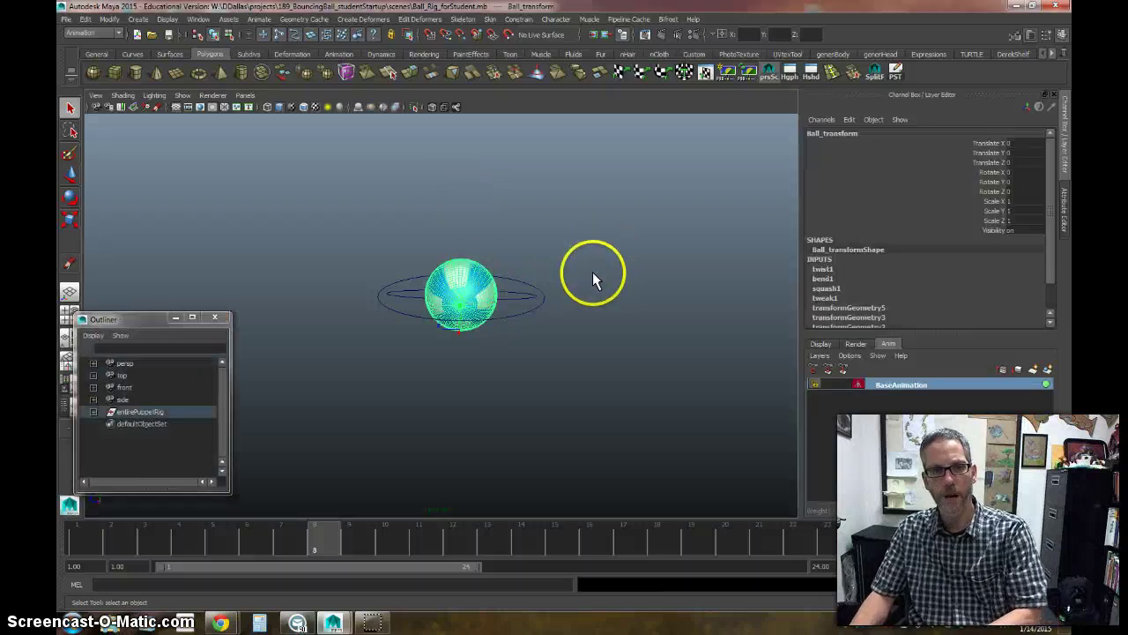
pyautogui.click(557, 335)
pyautogui.moveTo(529, 309); pyautogui.dragTo(559, 357)
pyautogui.click(648, 302)
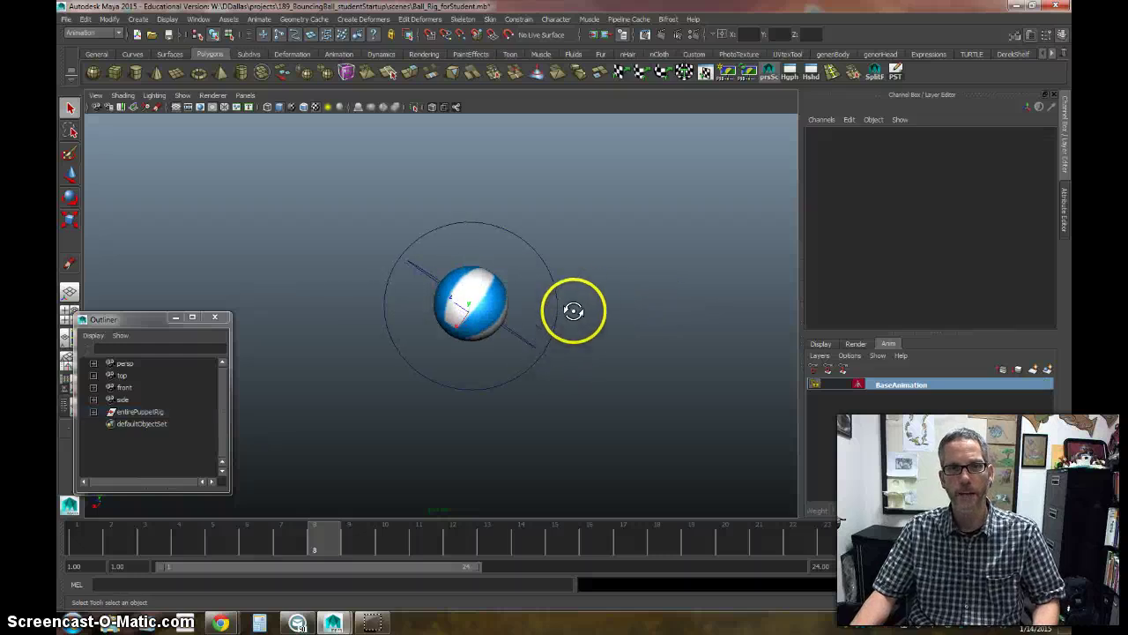
pyautogui.keyDown('alt'); pyautogui.moveTo(577, 277); pyautogui.dragTo(577, 321); pyautogui.keyUp('alt')
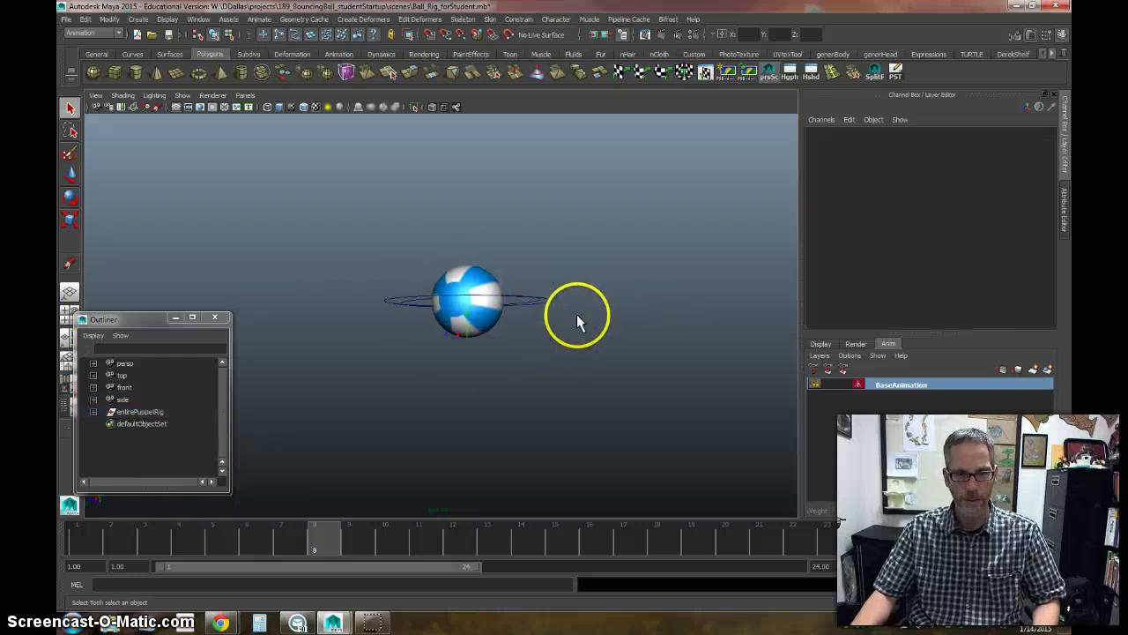
pyautogui.keyDown('alt'); pyautogui.moveTo(517, 350); pyautogui.dragTo(485, 297); pyautogui.keyUp('alt')
pyautogui.scroll(8, 552, 364)
pyautogui.click(538, 355)
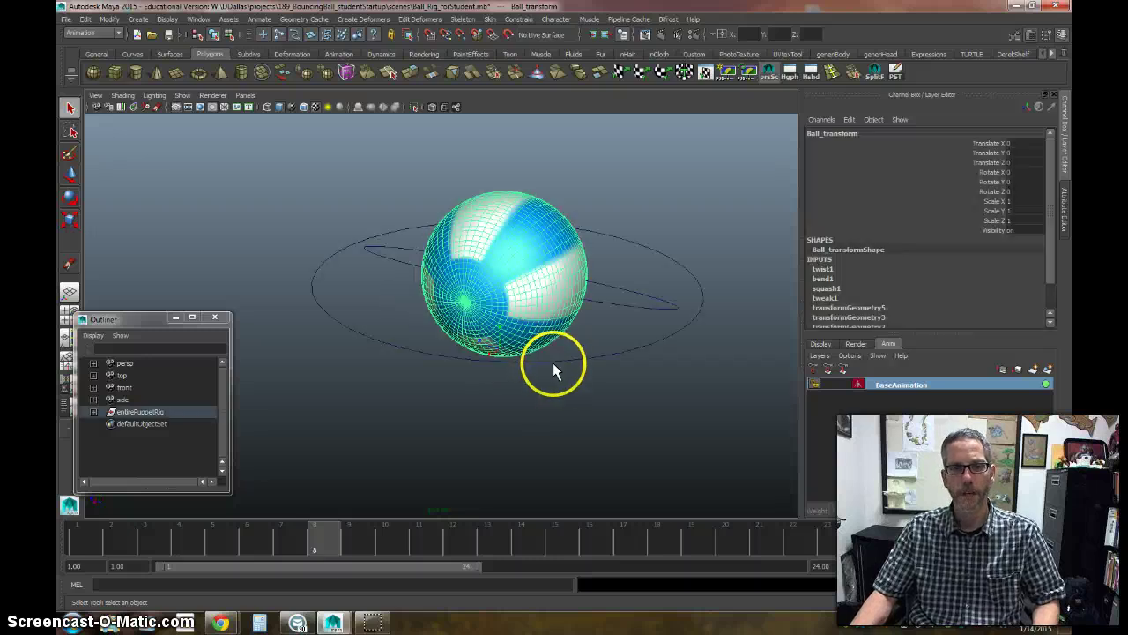
pyautogui.keyDown('alt'); pyautogui.moveTo(579, 290); pyautogui.dragTo(502, 330, button='middle'); pyautogui.keyUp('alt')
pyautogui.keyDown('alt'); pyautogui.moveTo(517, 331); pyautogui.dragTo(540, 321); pyautogui.keyUp('alt')
# Step: Try to inspect the selected ball's material in the Hypershade, and close the Hypershade
pyautogui.click(200, 19)
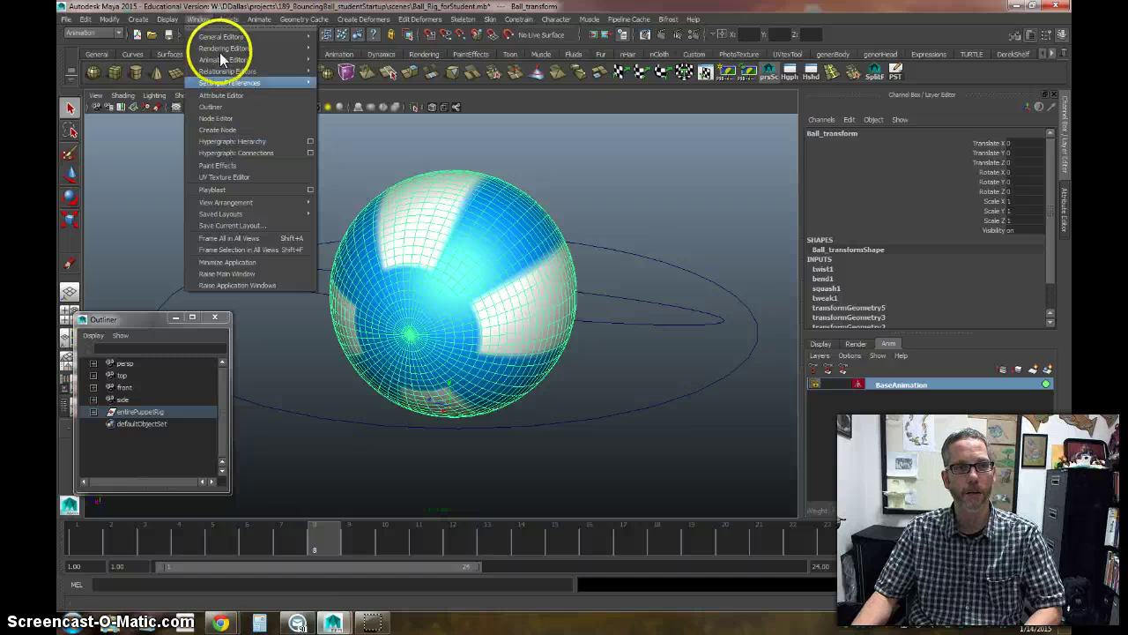
pyautogui.moveTo(265, 49)
pyautogui.click(357, 80)
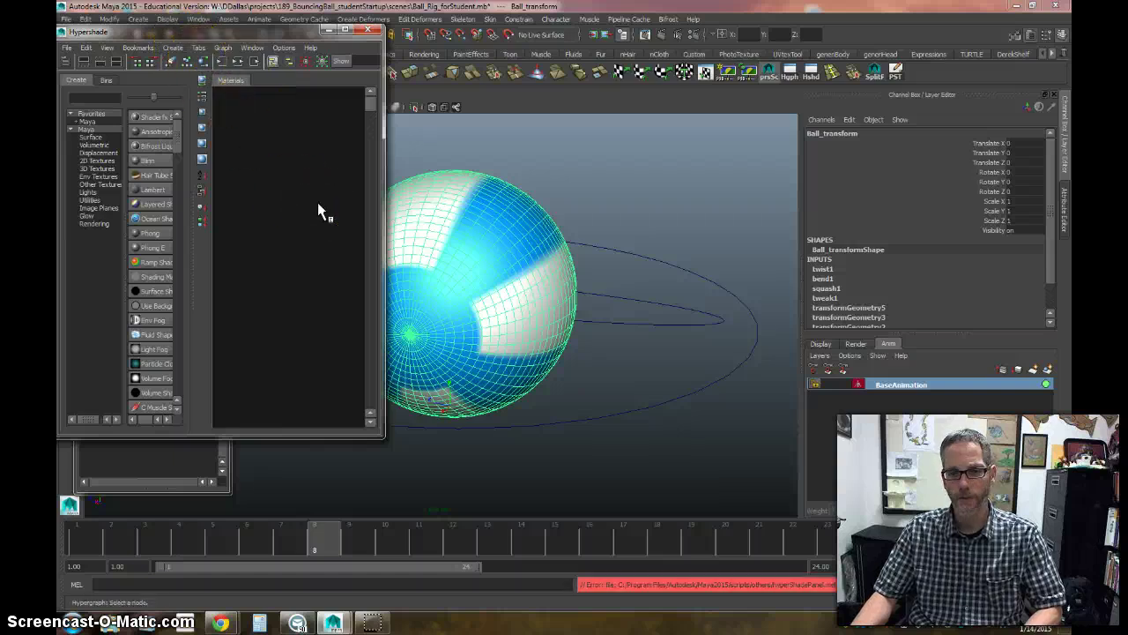
pyautogui.click(611, 183)
pyautogui.click(511, 240)
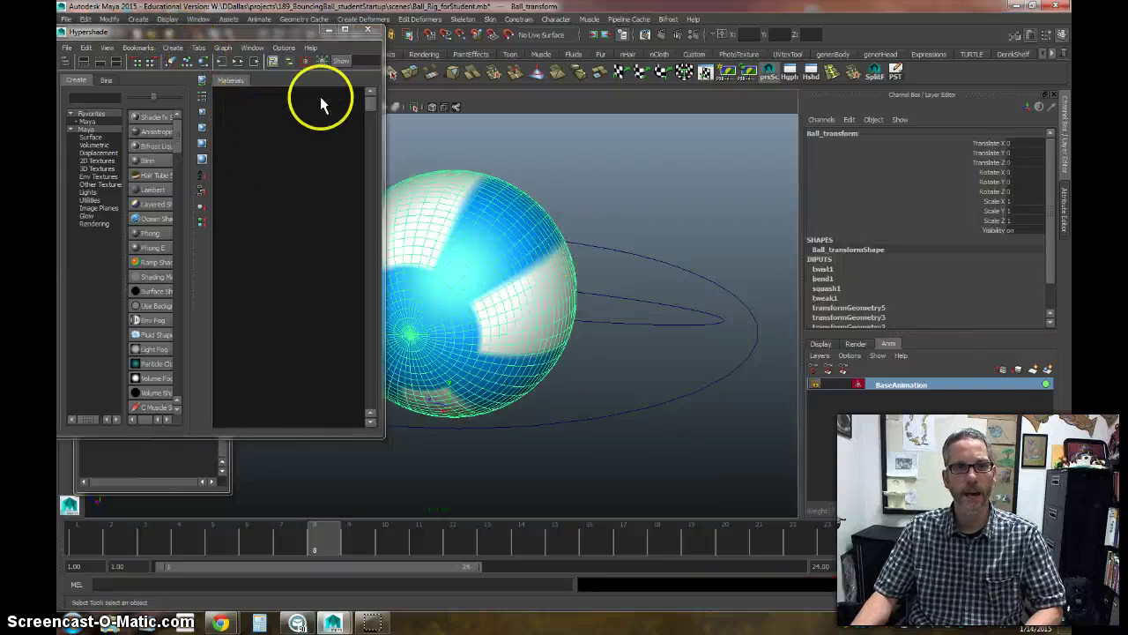
pyautogui.click(114, 62)
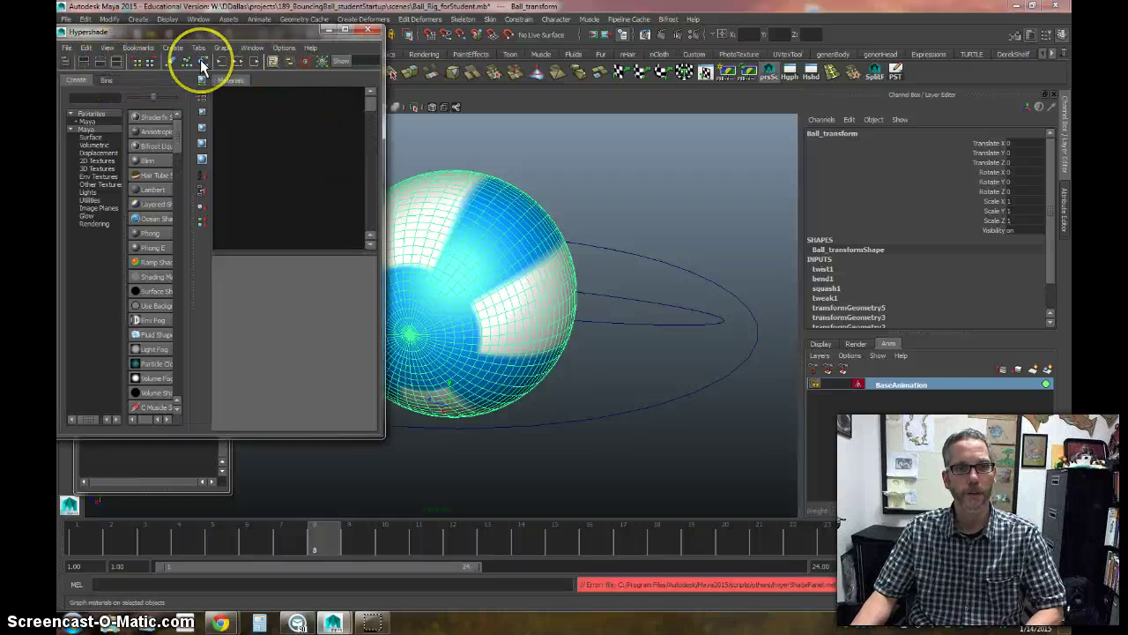
pyautogui.click(596, 334)
pyautogui.click(523, 373)
pyautogui.click(687, 230)
pyautogui.click(374, 34)
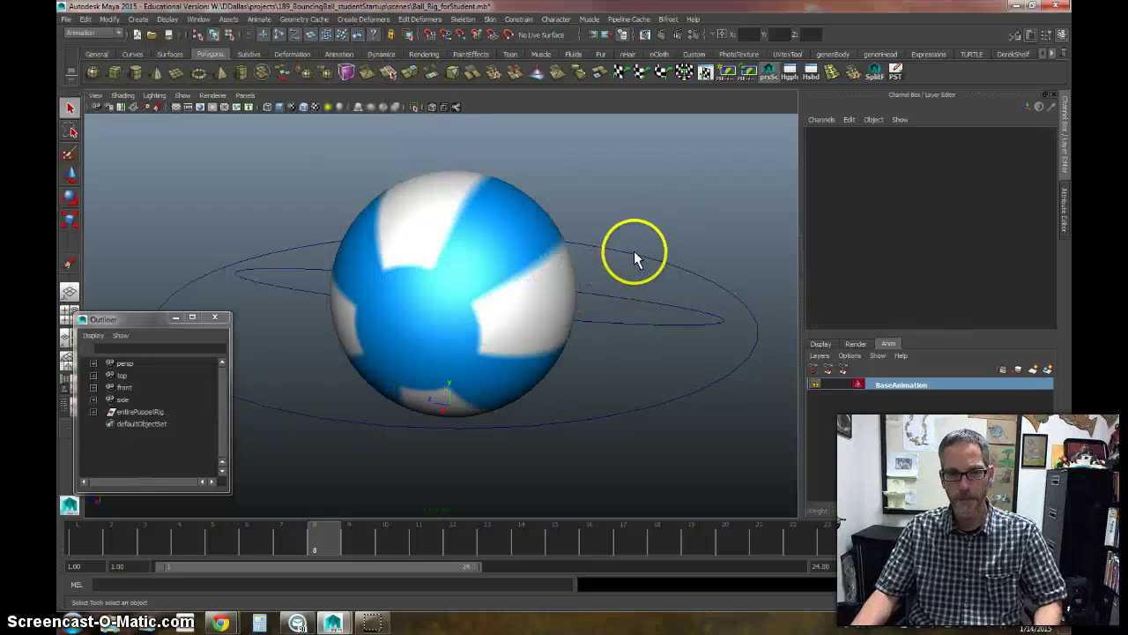
# Step: Select the outer control curve around the ball and examine it and the inner curve from several angles
pyautogui.click(649, 424)
pyautogui.keyDown('alt'); pyautogui.moveTo(650, 373); pyautogui.dragTo(649, 349); pyautogui.keyUp('alt')
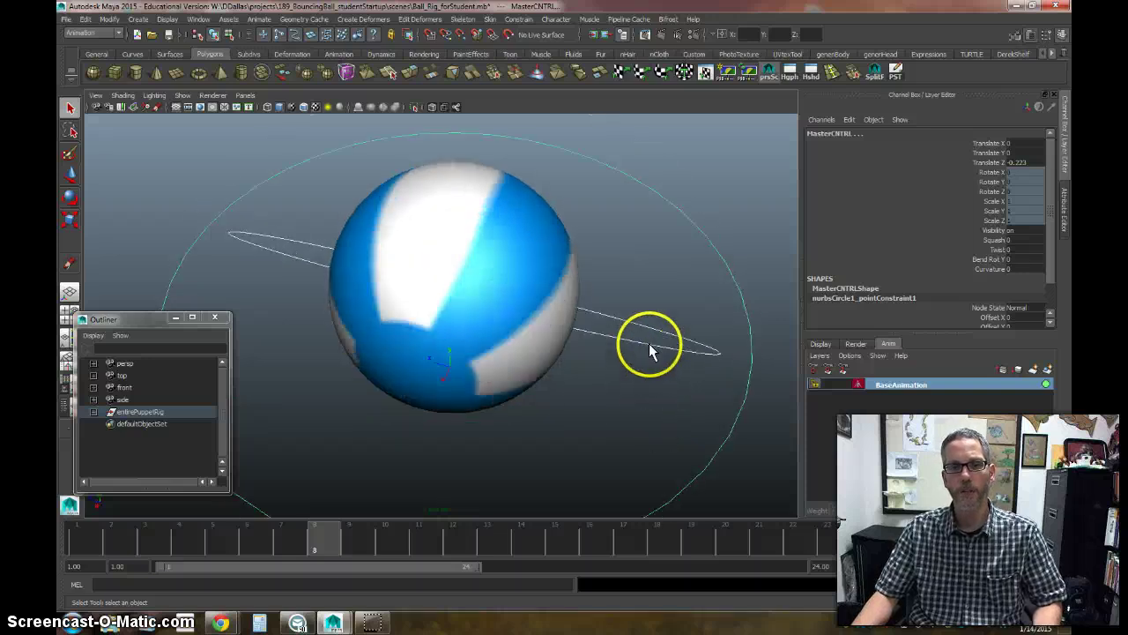
pyautogui.keyDown('alt'); pyautogui.moveTo(632, 446); pyautogui.dragTo(639, 402); pyautogui.keyUp('alt')
pyautogui.keyDown('alt'); pyautogui.moveTo(640, 402); pyautogui.dragTo(478, 382, button='right'); pyautogui.keyUp('alt')
pyautogui.click(688, 286)
pyautogui.click(619, 309)
pyautogui.keyDown('alt'); pyautogui.moveTo(656, 330); pyautogui.dragTo(654, 367); pyautogui.keyUp('alt')
# Step: Examine MasterCNTRL's name and Translate X, Y and Z channels with the Move tool active
pyautogui.doubleClick(826, 134)
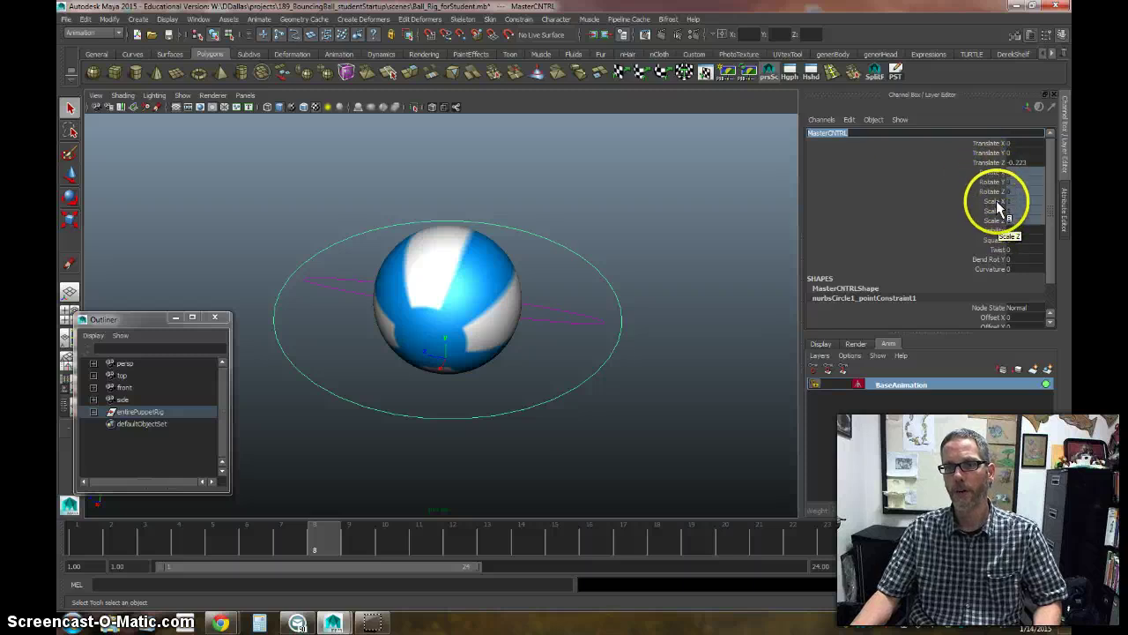
pyautogui.moveTo(995, 145); pyautogui.dragTo(988, 162)
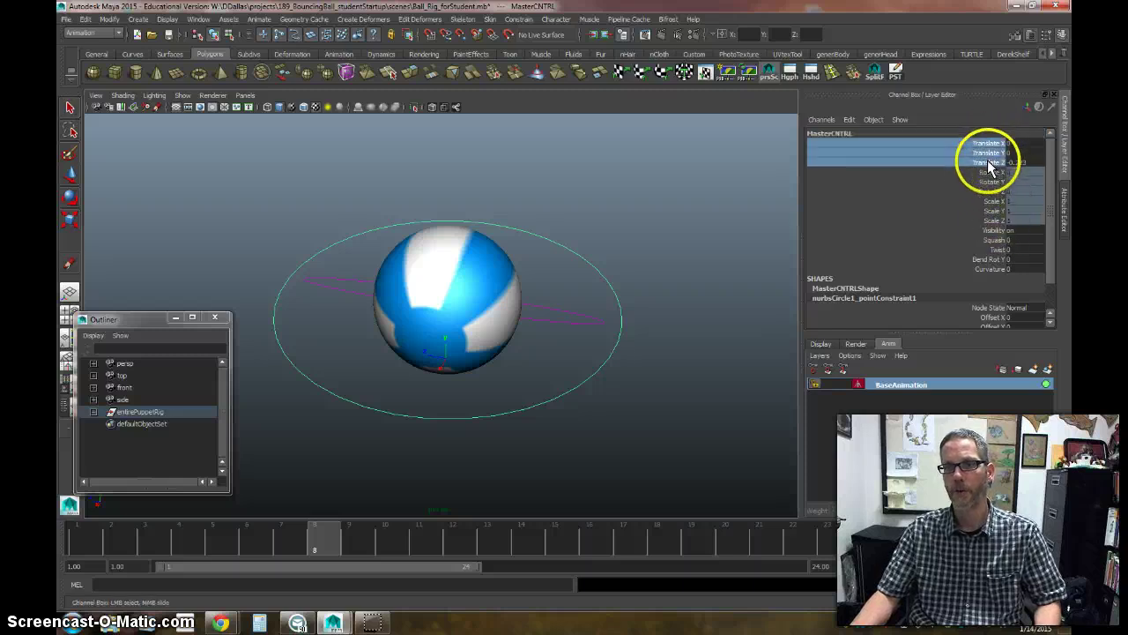
pyautogui.click(74, 179)
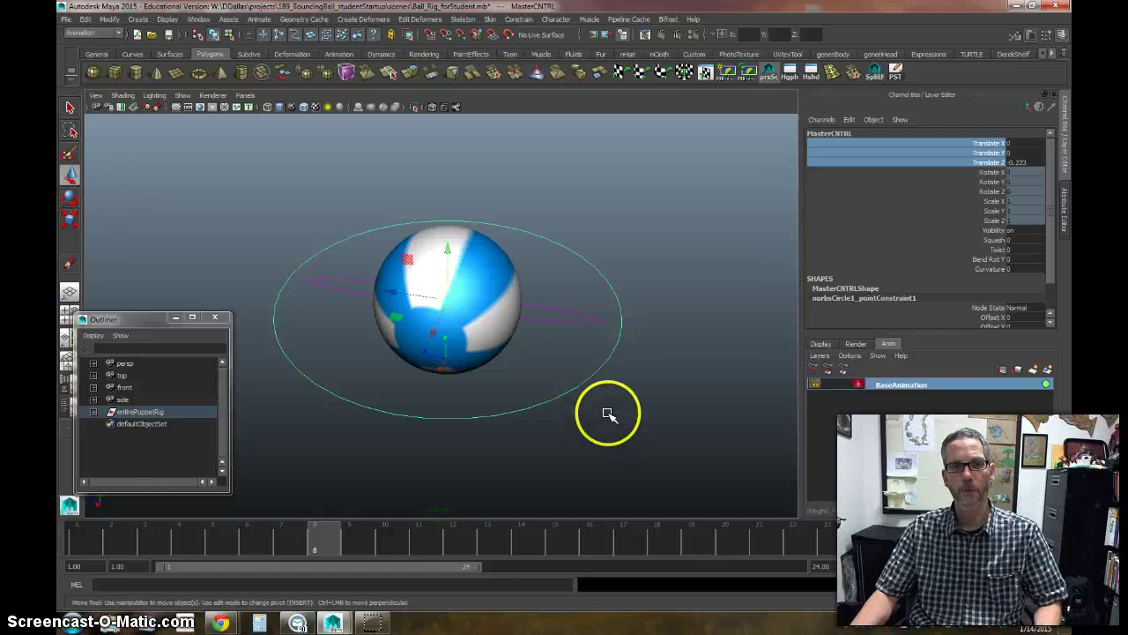
pyautogui.keyDown('alt'); pyautogui.moveTo(608, 414); pyautogui.dragTo(590, 403, button='right'); pyautogui.keyUp('alt')
pyautogui.moveTo(520, 403)
pyautogui.keyDown('alt'); pyautogui.mouseDown()
pyautogui.moveTo(537, 372)
pyautogui.moveTo(534, 396)
pyautogui.moveTo(457, 391)
pyautogui.moveTo(525, 388)
pyautogui.mouseUp(); pyautogui.keyUp('alt')
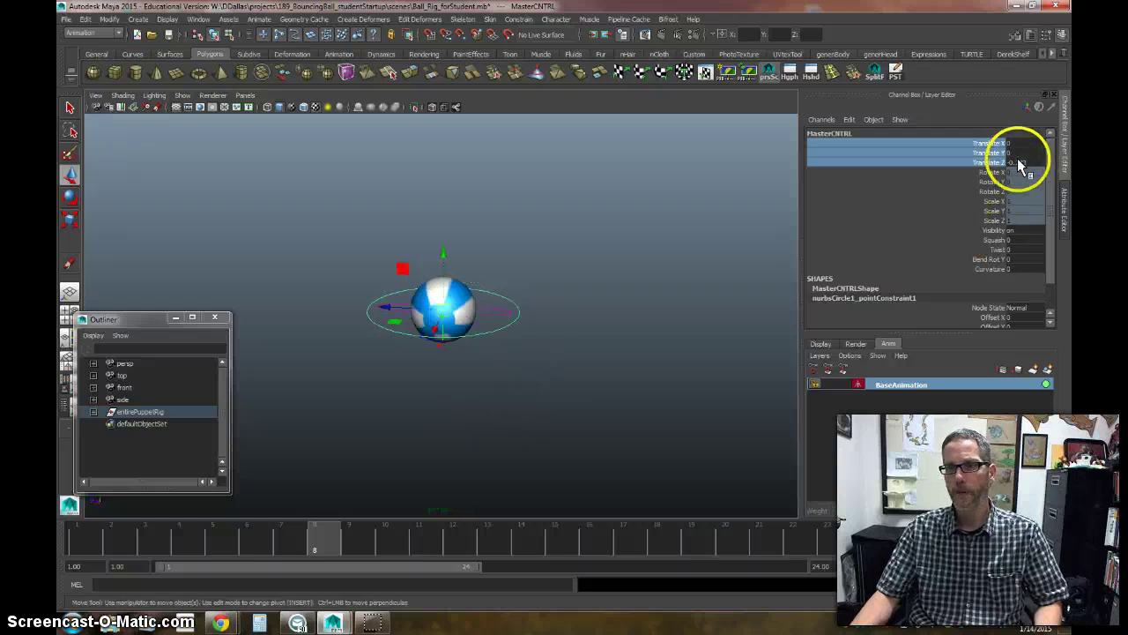
# Step: Go through MasterCNTRL's Squash, Twist, Bend Rot Y and Curvature channels, and set Squash to 1
pyautogui.click(999, 242)
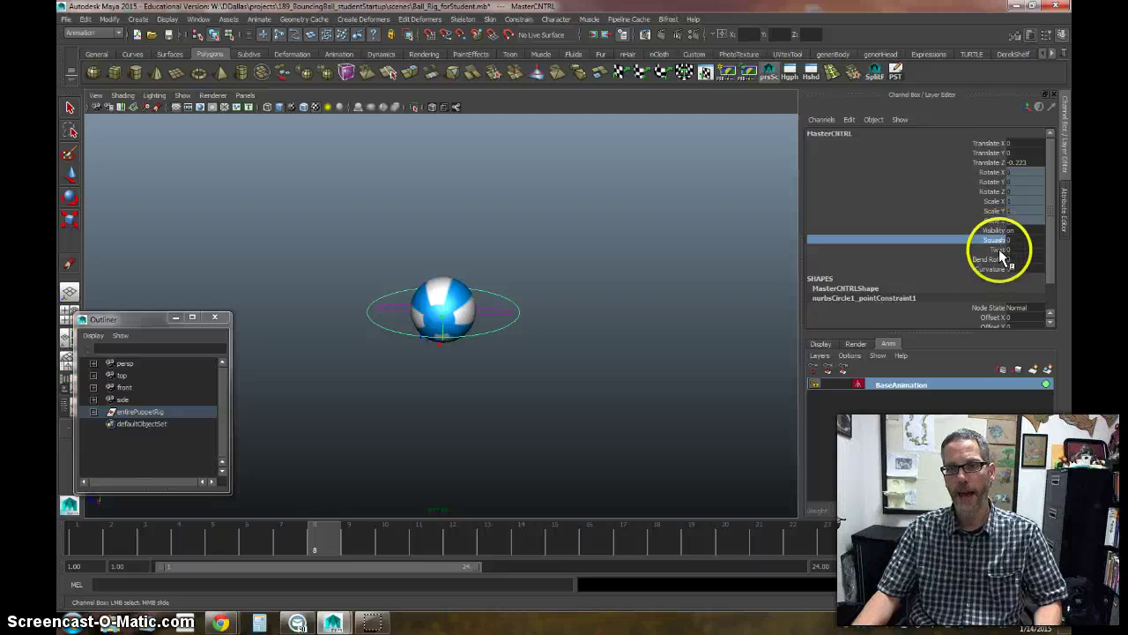
pyautogui.click(1000, 251)
pyautogui.click(995, 262)
pyautogui.click(996, 251)
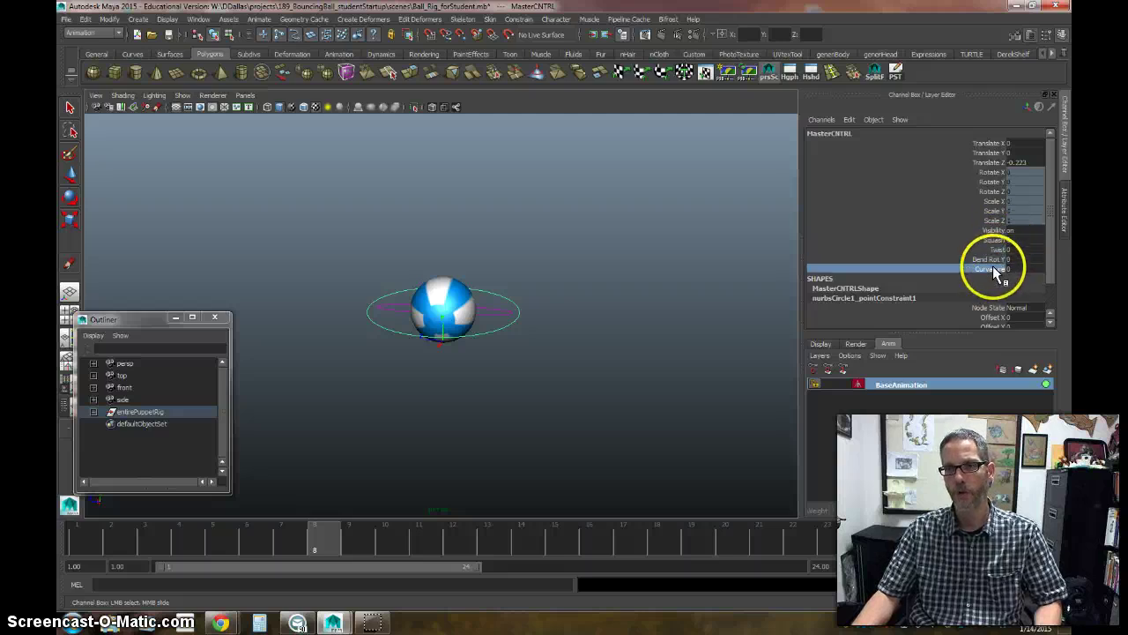
pyautogui.click(997, 240)
pyautogui.moveTo(580, 284); pyautogui.dragTo(586, 284, button='middle')
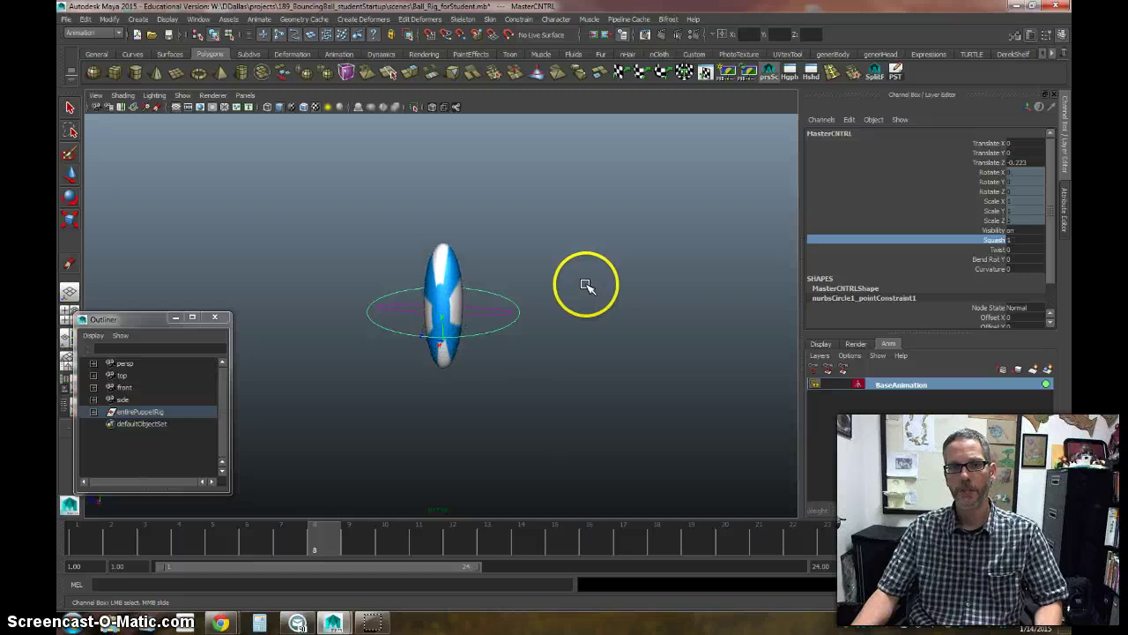
# Step: Bend the stretched ball with Curvature at about 59.6, and try varying Bend Rot Y before undoing it
pyautogui.click(992, 268)
pyautogui.moveTo(608, 299); pyautogui.dragTo(621, 341, button='middle')
pyautogui.keyDown('alt'); pyautogui.moveTo(621, 341); pyautogui.dragTo(582, 326); pyautogui.keyUp('alt')
pyautogui.click(992, 258)
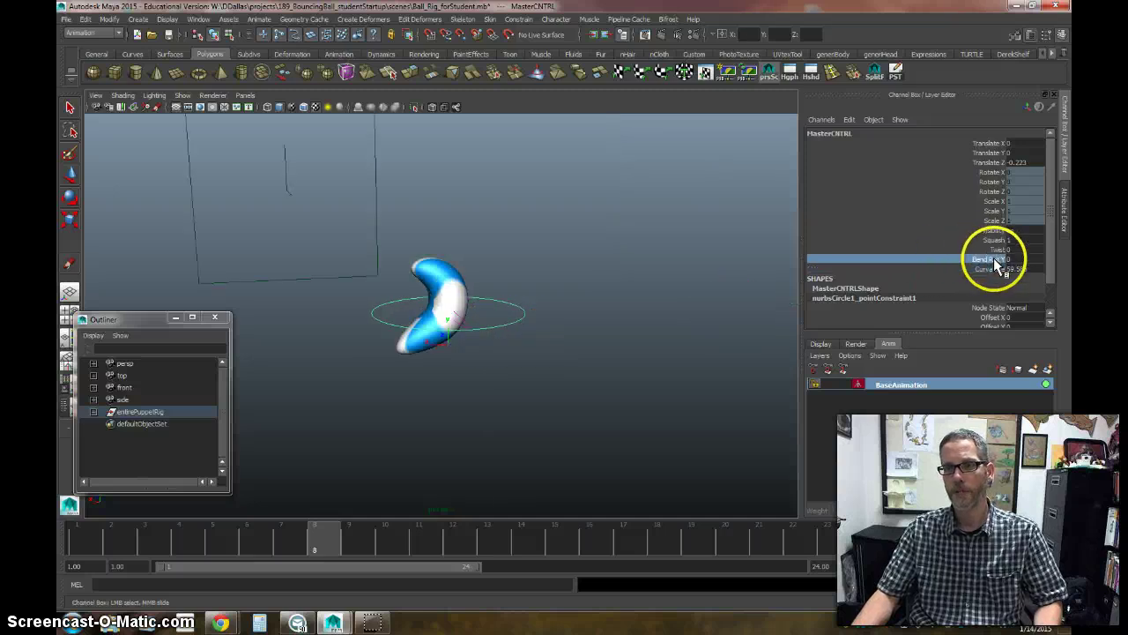
pyautogui.moveTo(552, 316); pyautogui.dragTo(483, 315, button='middle')
pyautogui.hotkey('ctrl', 'z')
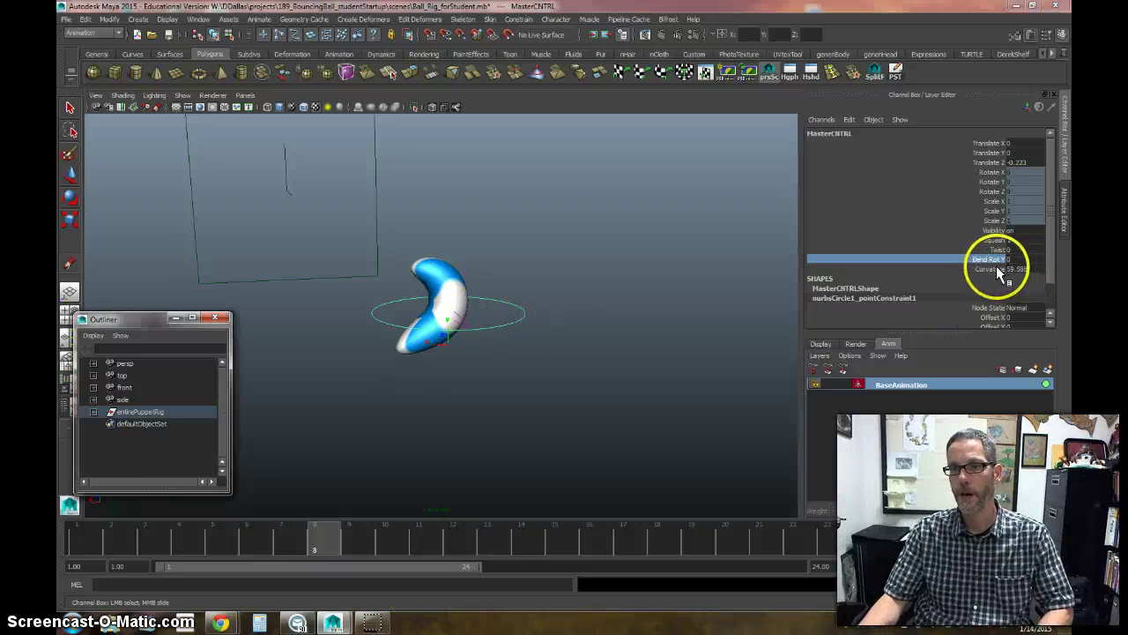
# Step: Set Curvature to about 41.253 and Twist to 215, and inspect the deformed ball from several angles
pyautogui.click(988, 268)
pyautogui.moveTo(591, 312); pyautogui.dragTo(750, 284, button='middle')
pyautogui.click(1001, 250)
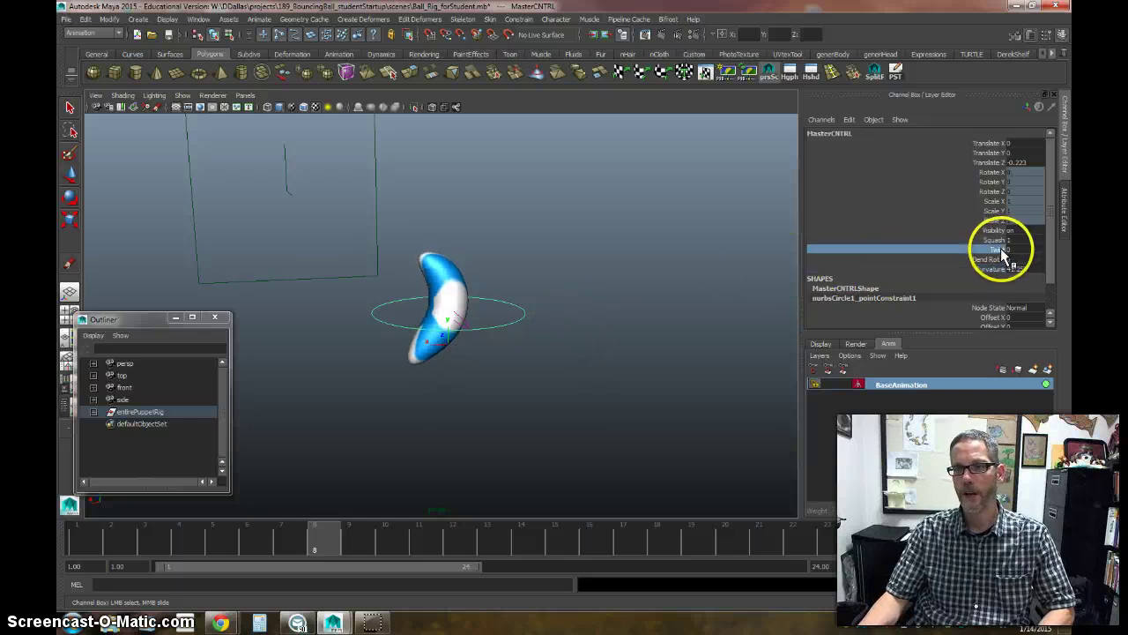
pyautogui.moveTo(399, 292); pyautogui.dragTo(735, 276, button='middle')
pyautogui.keyDown('alt'); pyautogui.moveTo(459, 342); pyautogui.dragTo(565, 386); pyautogui.keyUp('alt')
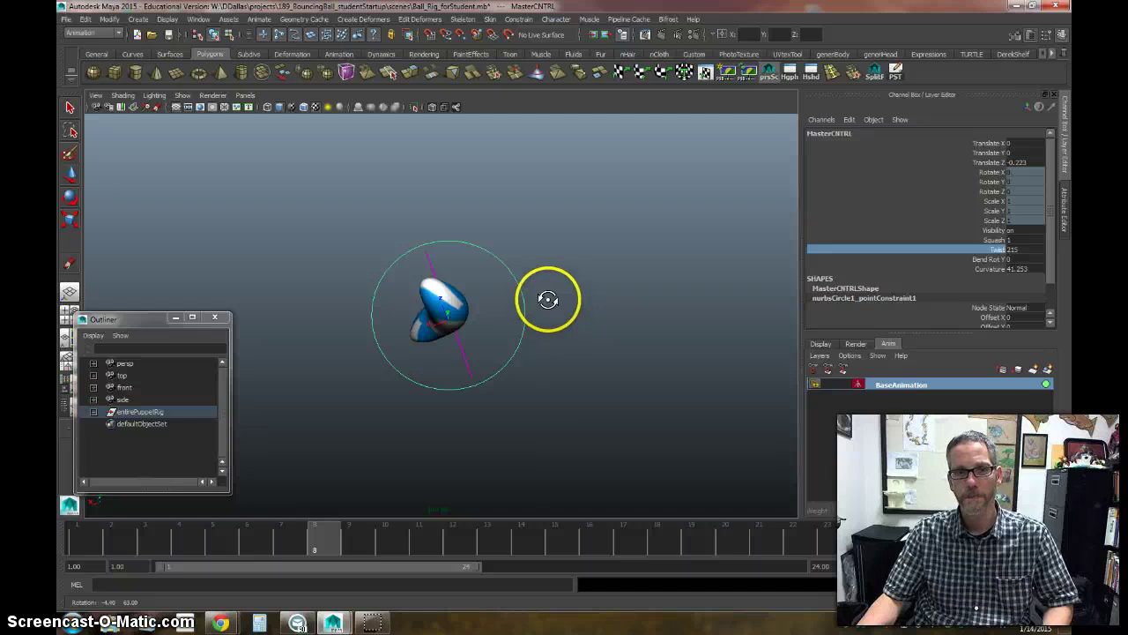
pyautogui.keyDown('alt'); pyautogui.moveTo(544, 268); pyautogui.dragTo(570, 286); pyautogui.keyUp('alt')
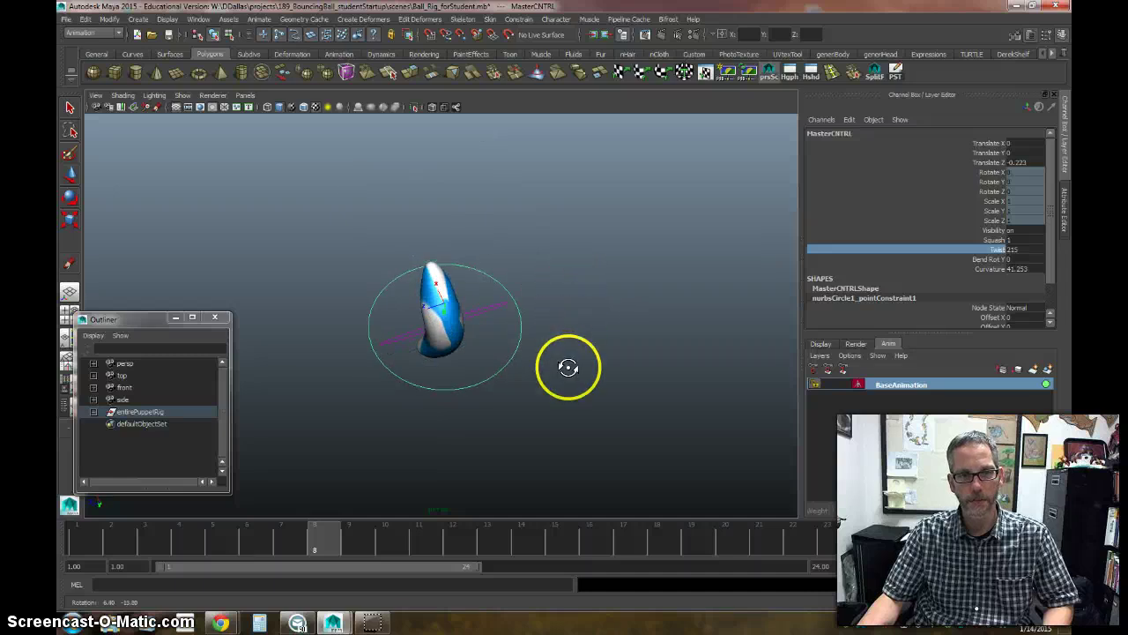
pyautogui.keyDown('alt'); pyautogui.moveTo(562, 454); pyautogui.dragTo(572, 379); pyautogui.keyUp('alt')
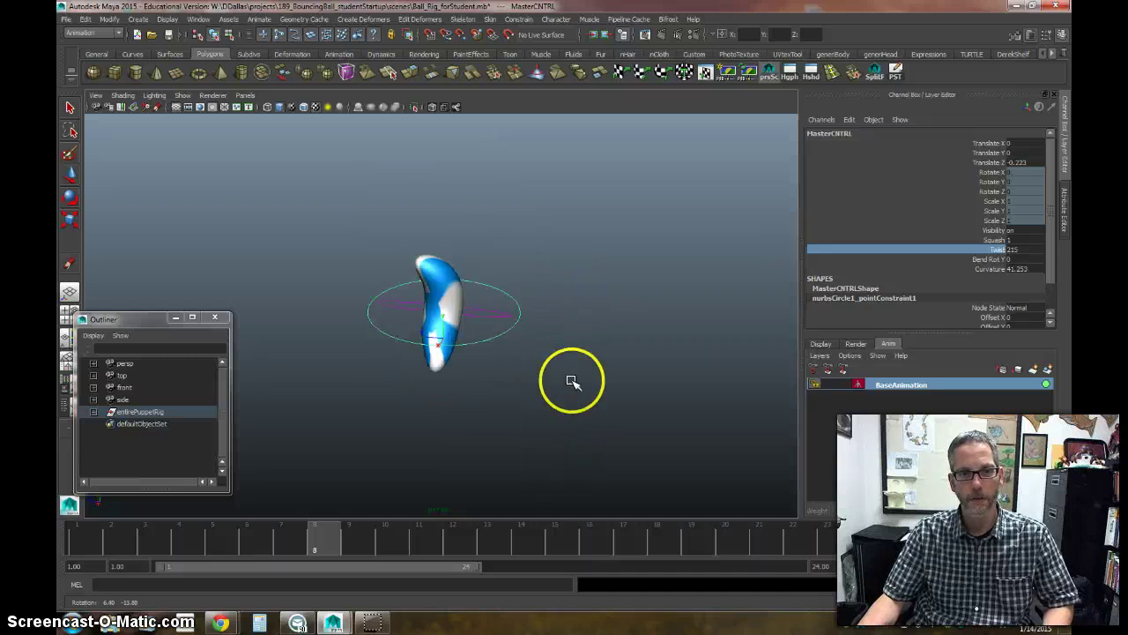
pyautogui.keyDown('alt'); pyautogui.moveTo(582, 338); pyautogui.dragTo(643, 341); pyautogui.keyUp('alt')
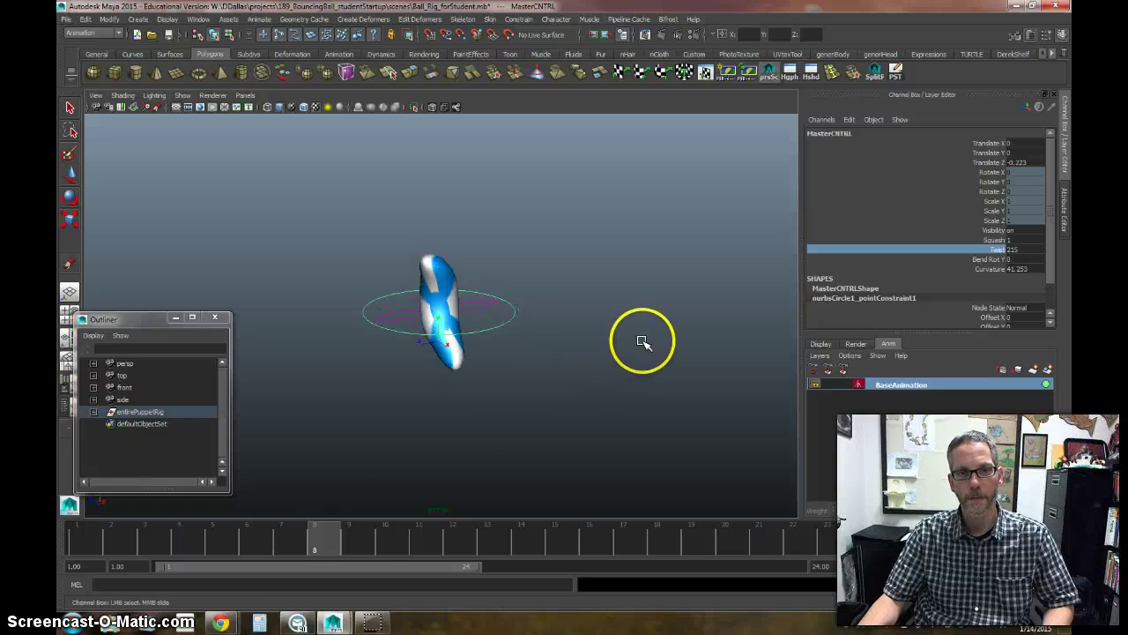
# Step: Set Bend Rot Y to about 23.1, and reset Squash, Twist, Bend Rot Y and Curvature to 0
pyautogui.click(994, 259)
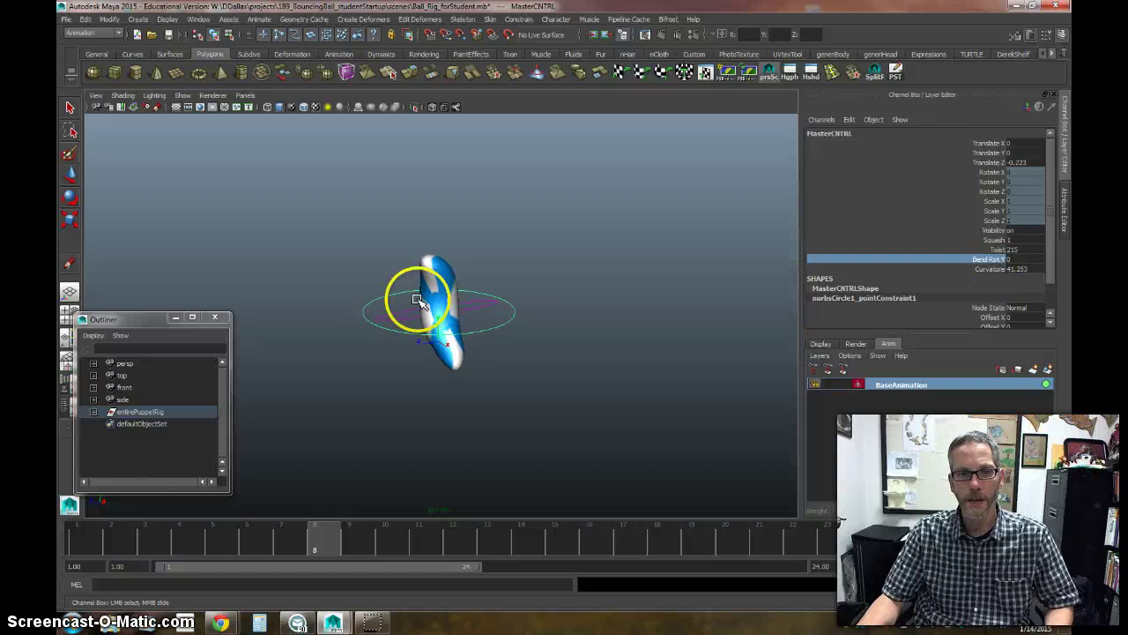
pyautogui.moveTo(448, 300); pyautogui.dragTo(550, 309, button='middle')
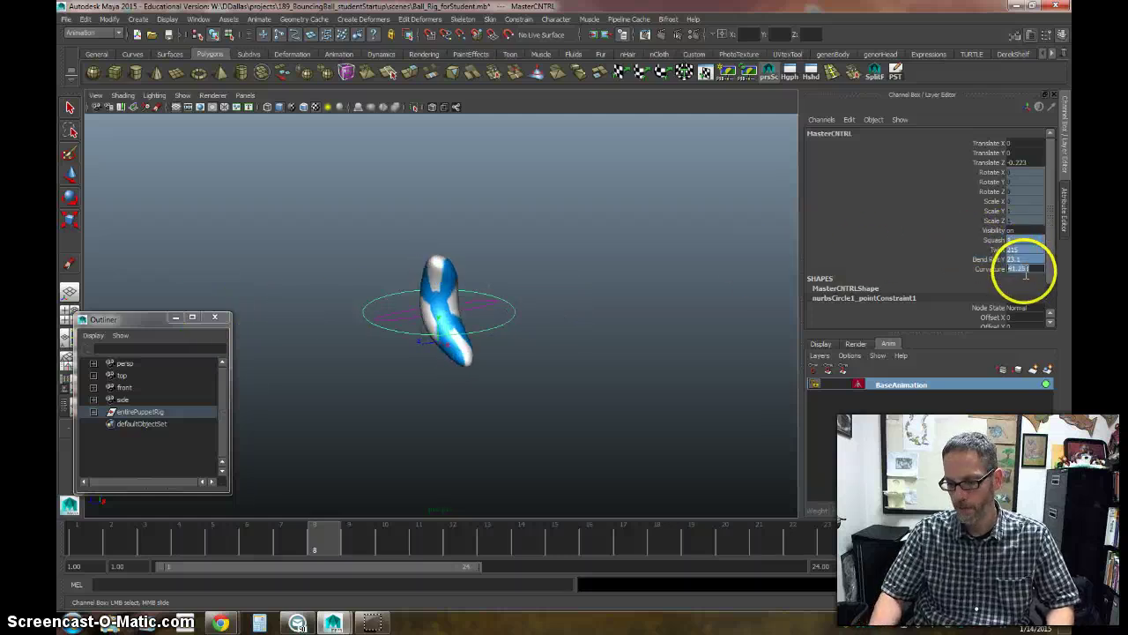
pyautogui.write('0')
pyautogui.press('Return')
# Step: Stretch the ball with MasterCNTRL's Squash at 1.4 and set its Twist to about -6.3
pyautogui.click(993, 242)
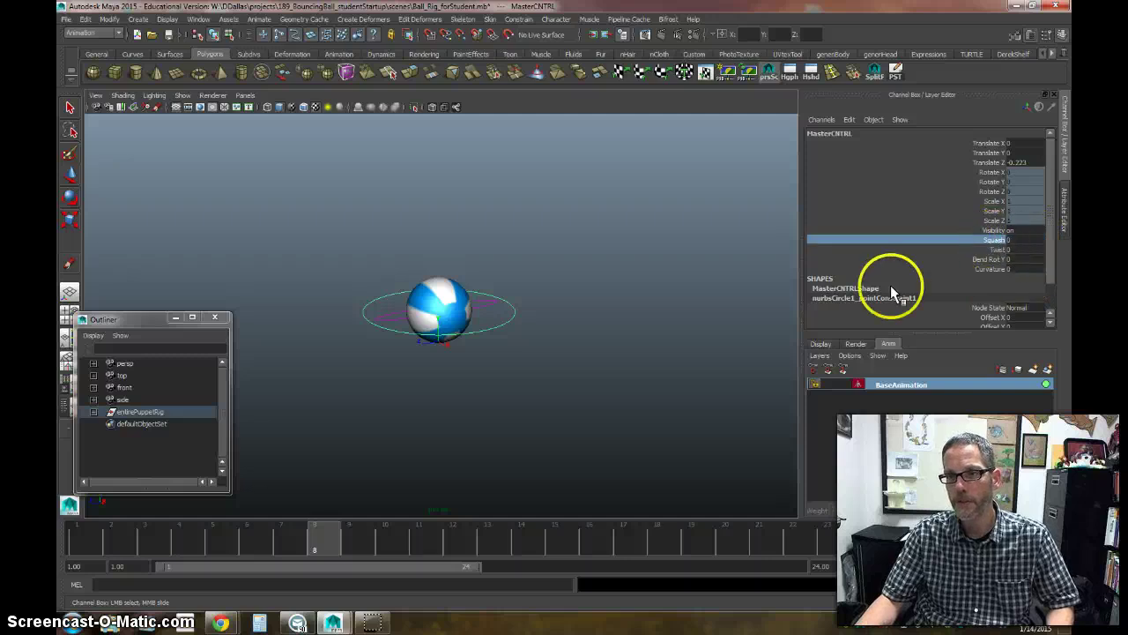
pyautogui.moveTo(610, 320); pyautogui.dragTo(617, 322, button='middle')
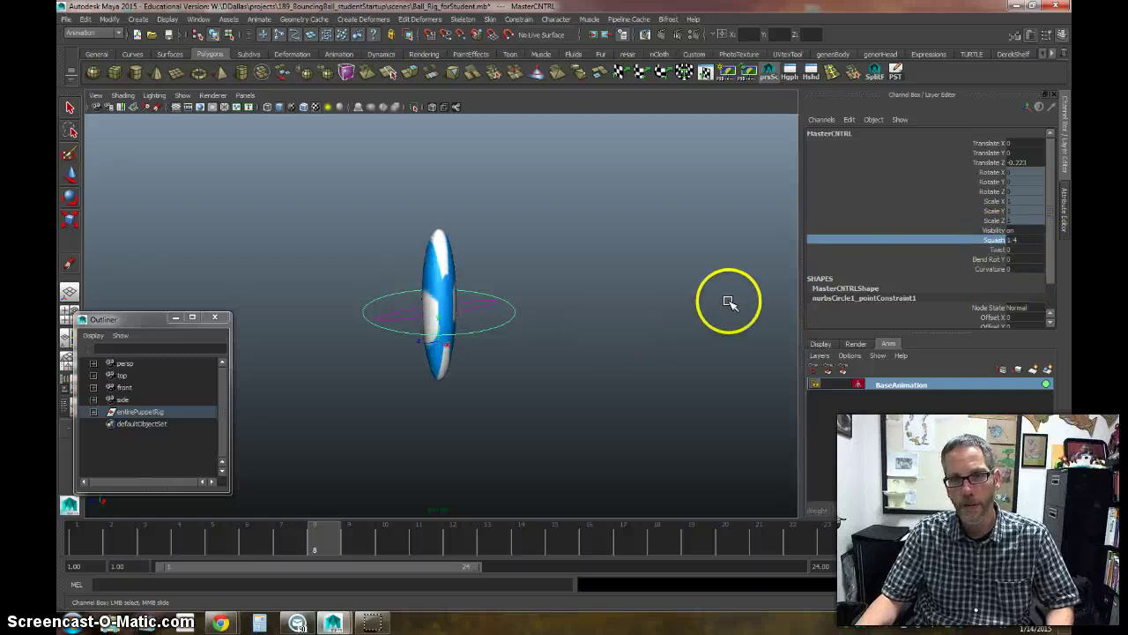
pyautogui.click(997, 249)
pyautogui.moveTo(639, 315); pyautogui.dragTo(599, 304, button='middle')
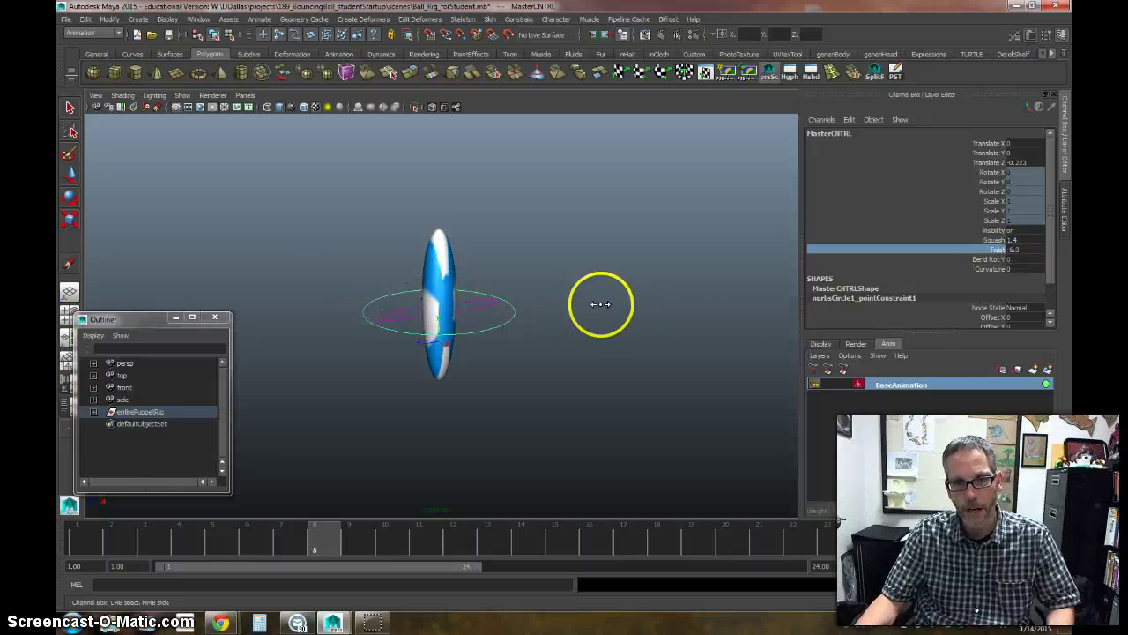
# Step: Set Curvature to about 52.712 and Bend Rot Y to about -12 on the stretched ball
pyautogui.click(995, 269)
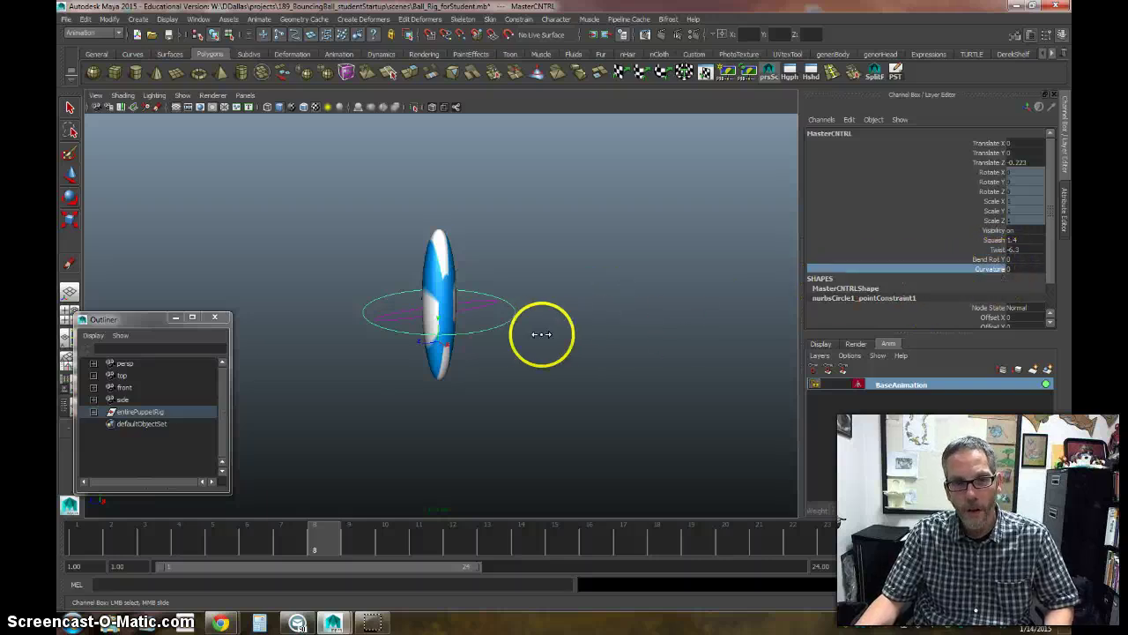
pyautogui.moveTo(534, 333); pyautogui.dragTo(566, 335, button='middle')
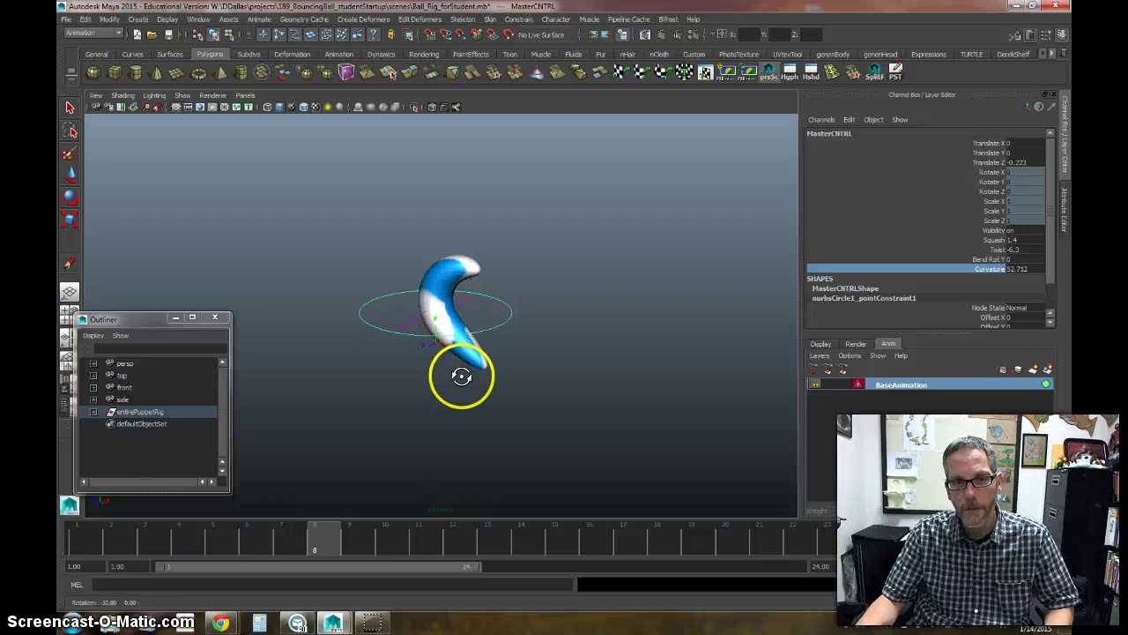
pyautogui.click(961, 259)
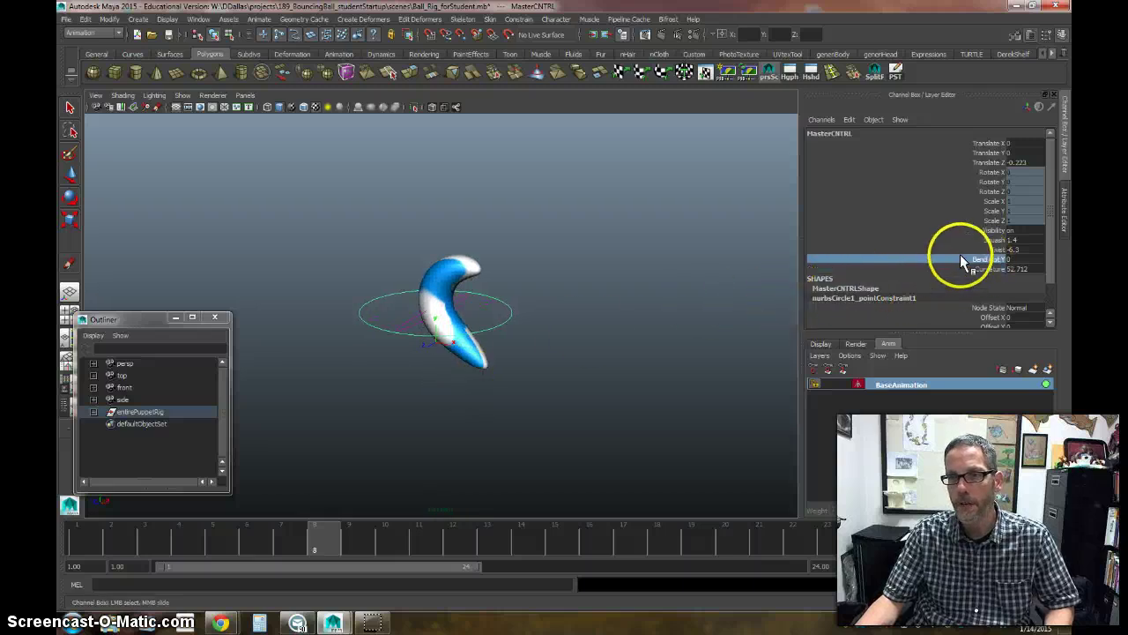
pyautogui.moveTo(625, 327); pyautogui.dragTo(612, 357, button='middle')
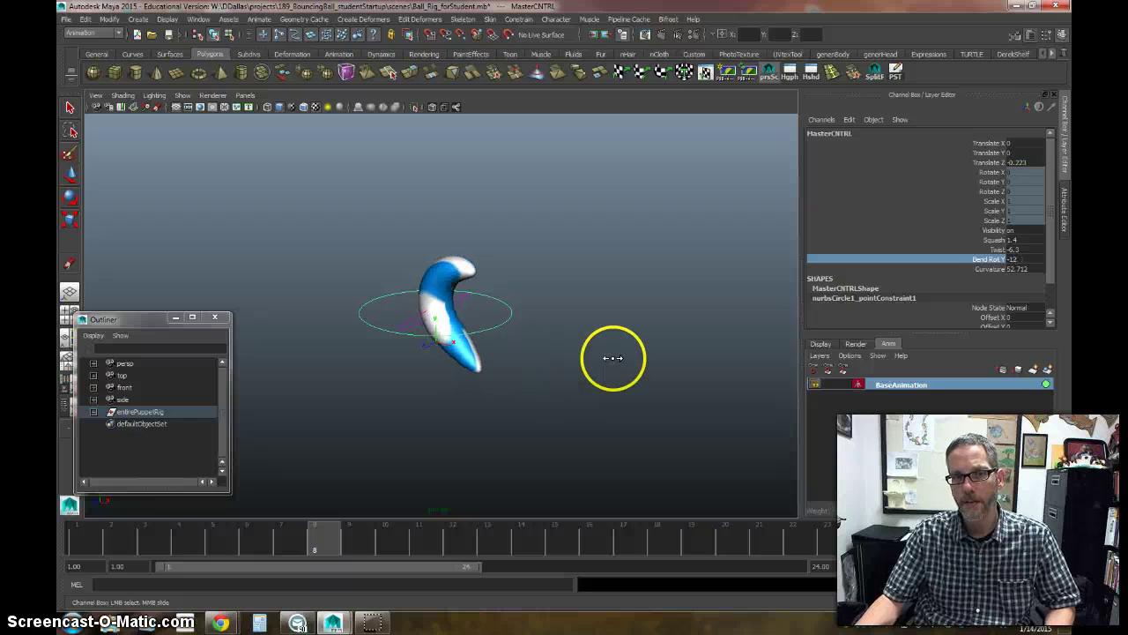
# Step: Reset MasterCNTRL's Squash, Twist, Bend Rot Y and Curvature to 0 together
pyautogui.moveTo(1014, 240); pyautogui.dragTo(1018, 267)
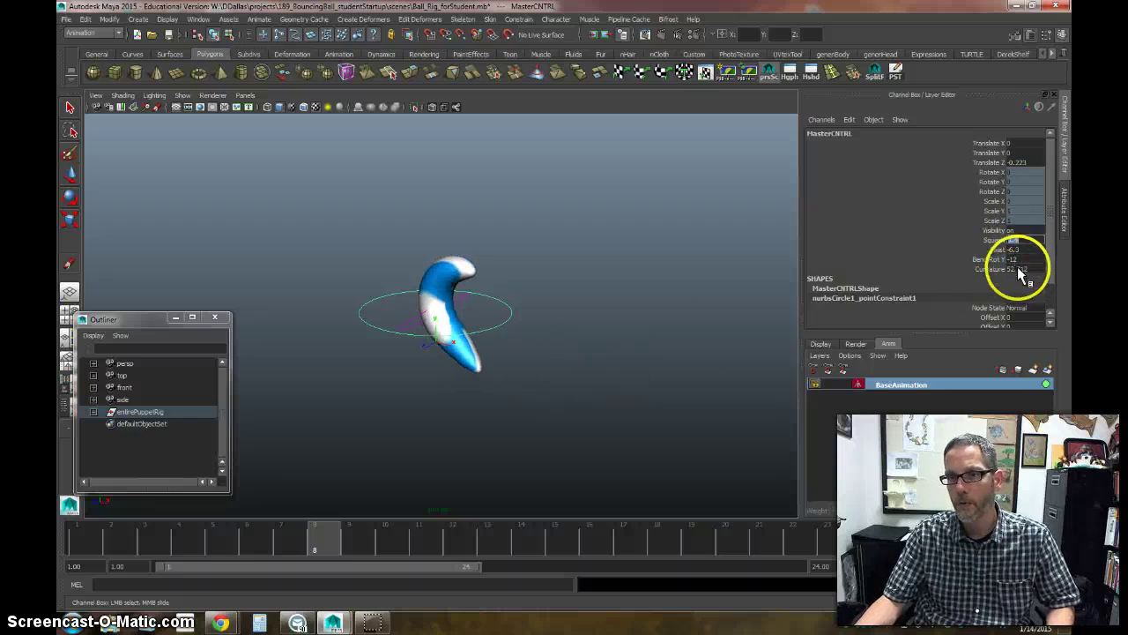
pyautogui.write('0')
pyautogui.press('Return')
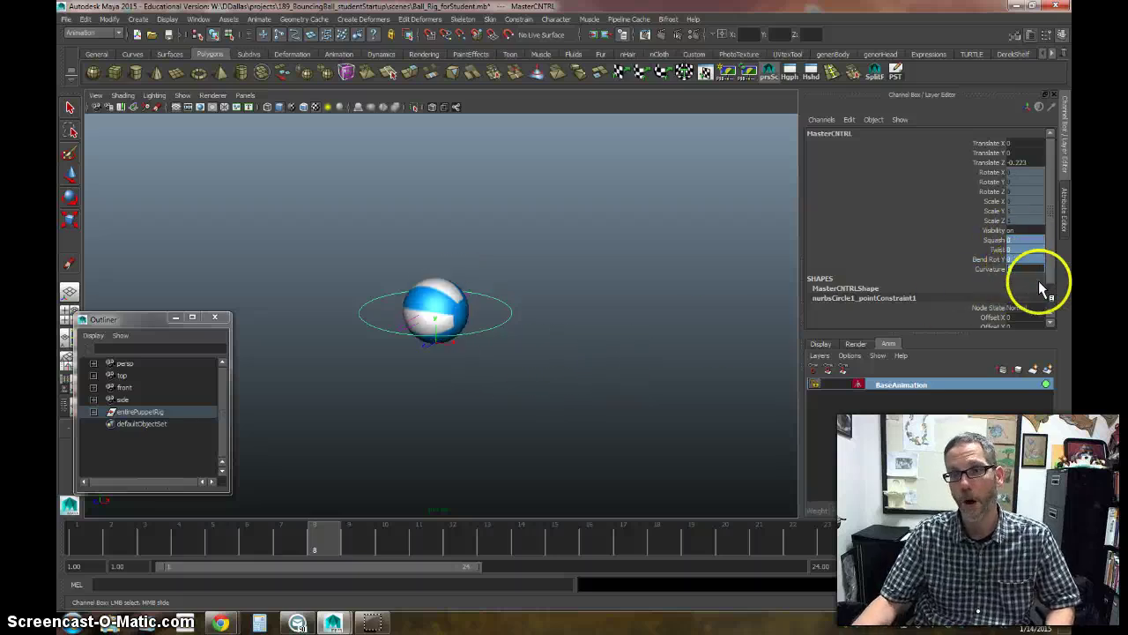
# Step: Try adjusting the round ball's Squash once more, and undo the change
pyautogui.click(999, 241)
pyautogui.moveTo(582, 327)
pyautogui.mouseDown(button='middle')
pyautogui.moveTo(594, 333)
pyautogui.moveTo(585, 335)
pyautogui.mouseUp(button='middle')
pyautogui.hotkey('ctrl', 'z')
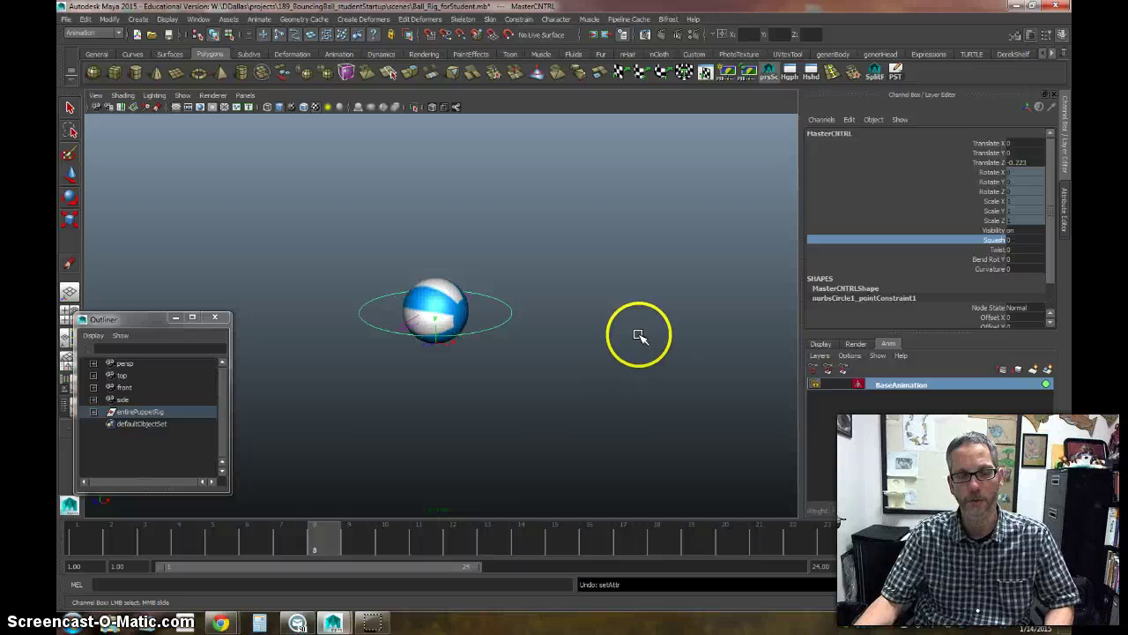
pyautogui.moveTo(621, 350)
pyautogui.keyDown('alt'); pyautogui.mouseDown()
pyautogui.moveTo(541, 355)
pyautogui.moveTo(632, 353)
pyautogui.mouseUp(); pyautogui.keyUp('alt')
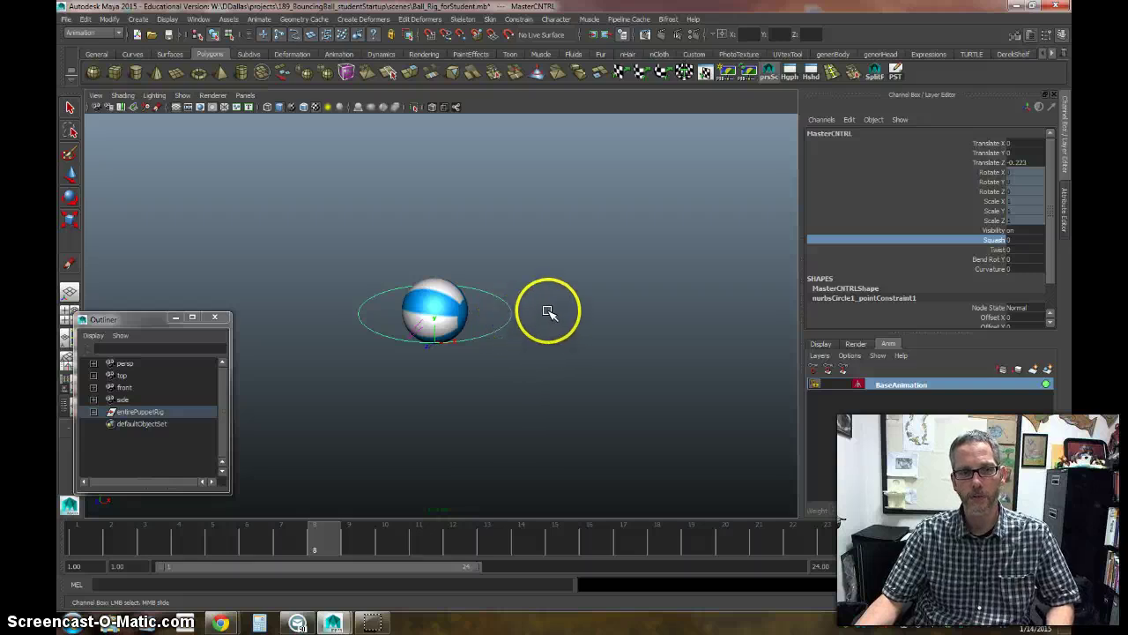
# Step: Set a key on only the Translate X channel of MasterCNTRL at frame 1
pyautogui.click(69, 173)
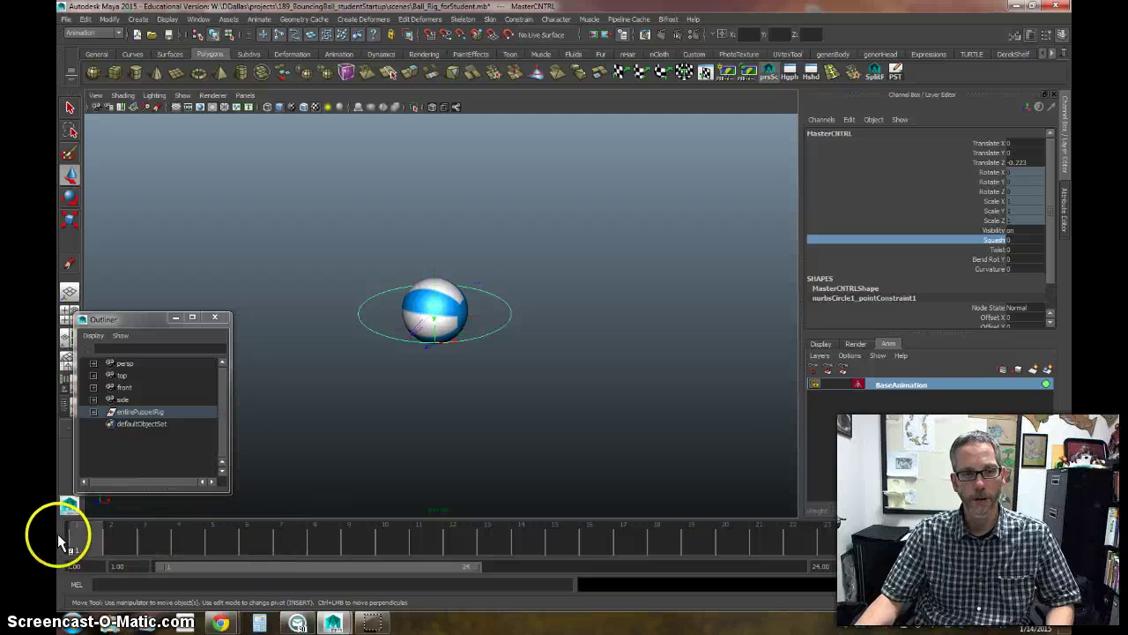
pyautogui.click(987, 142)
pyautogui.rightClick(988, 142)
pyautogui.click(989, 163)
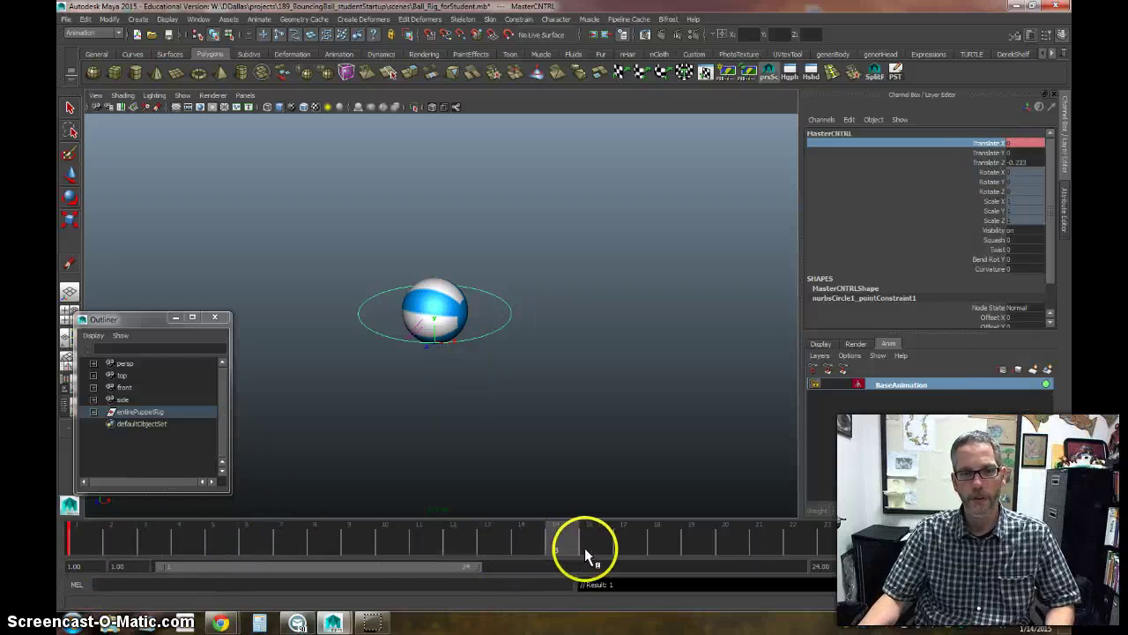
# Step: Move the ball along X to about 5.746 at frame 16, and scrub back to frame 1 to check the motion
pyautogui.click(70, 174)
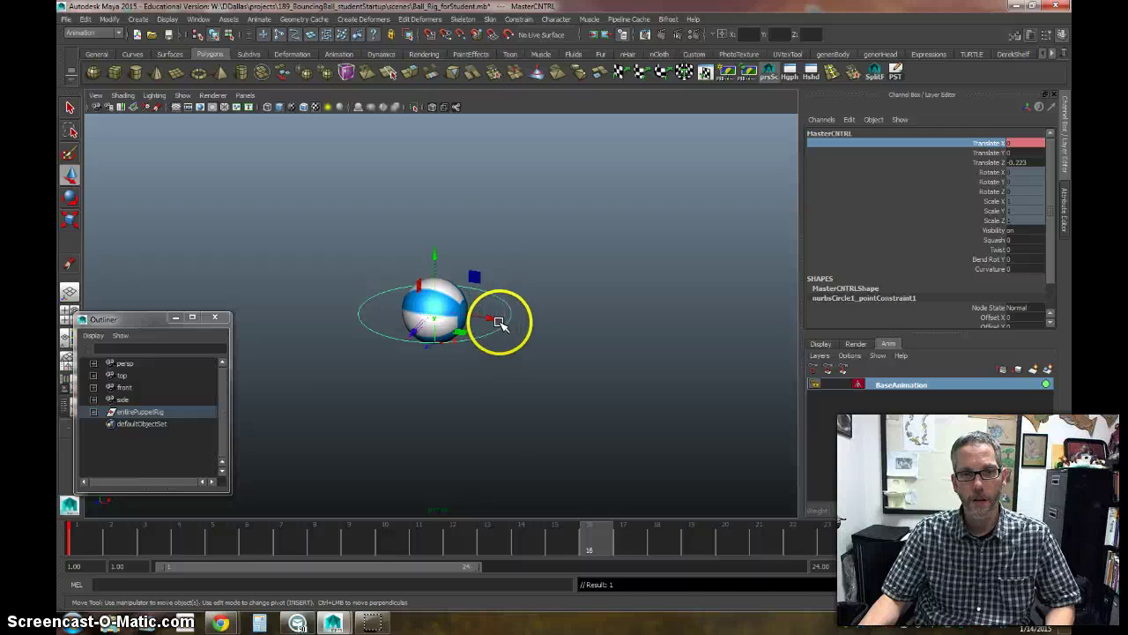
pyautogui.moveTo(495, 319); pyautogui.dragTo(700, 368)
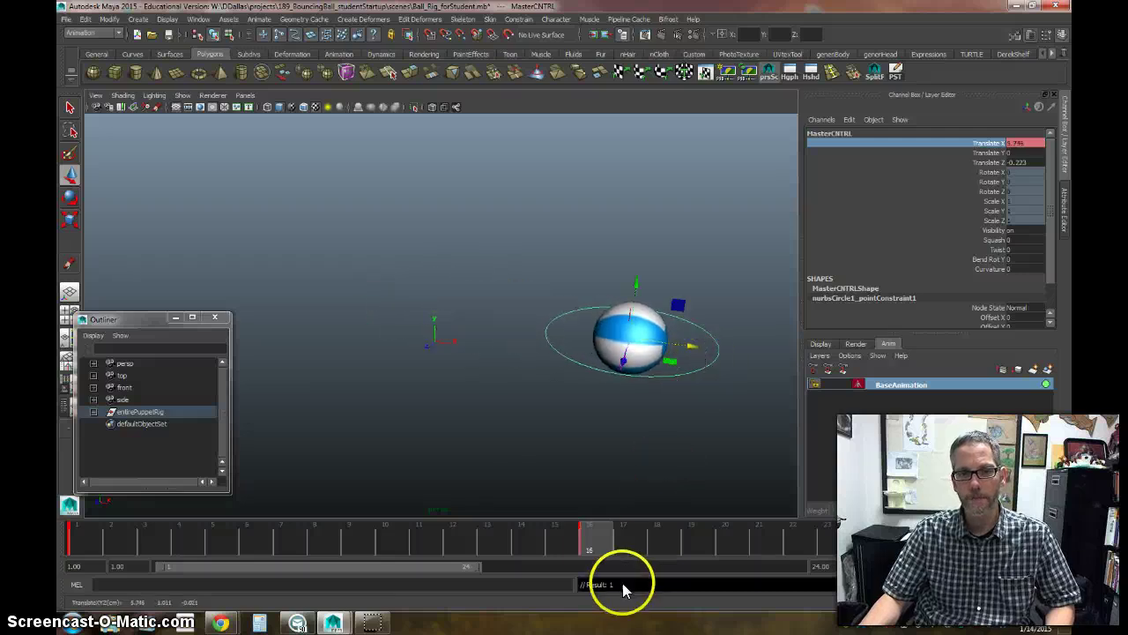
pyautogui.moveTo(598, 547); pyautogui.dragTo(76, 542)
pyautogui.moveTo(154, 547); pyautogui.dragTo(74, 543)
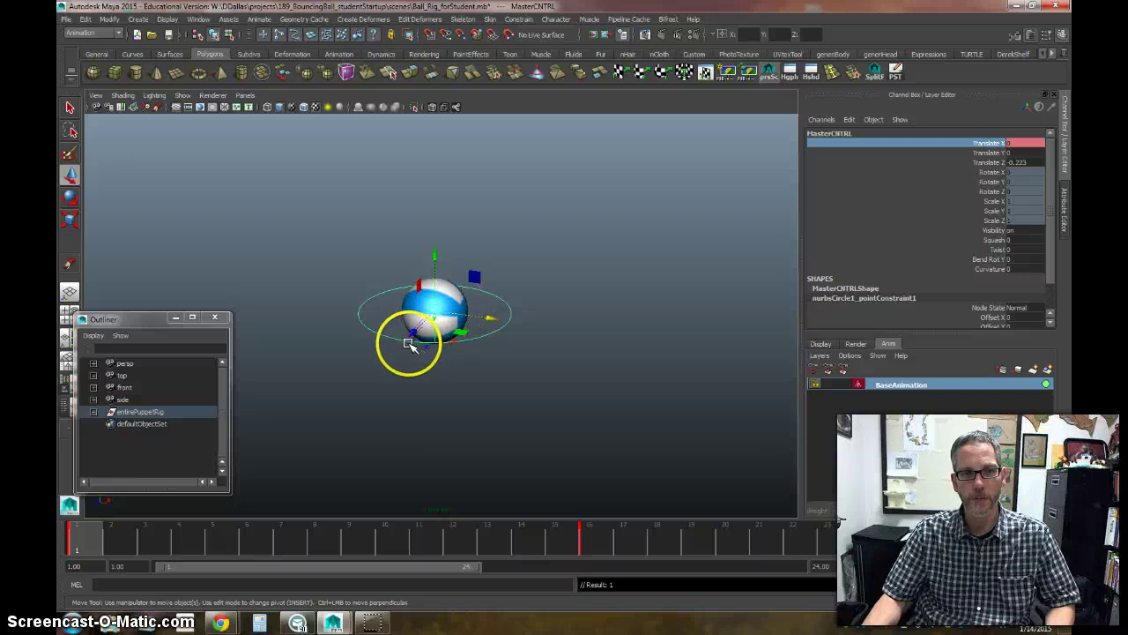
# Step: Select the inner RotateCNTRL curve and rotate the ball to a Rotate Z of about -46.983
pyautogui.click(453, 373)
pyautogui.click(414, 340)
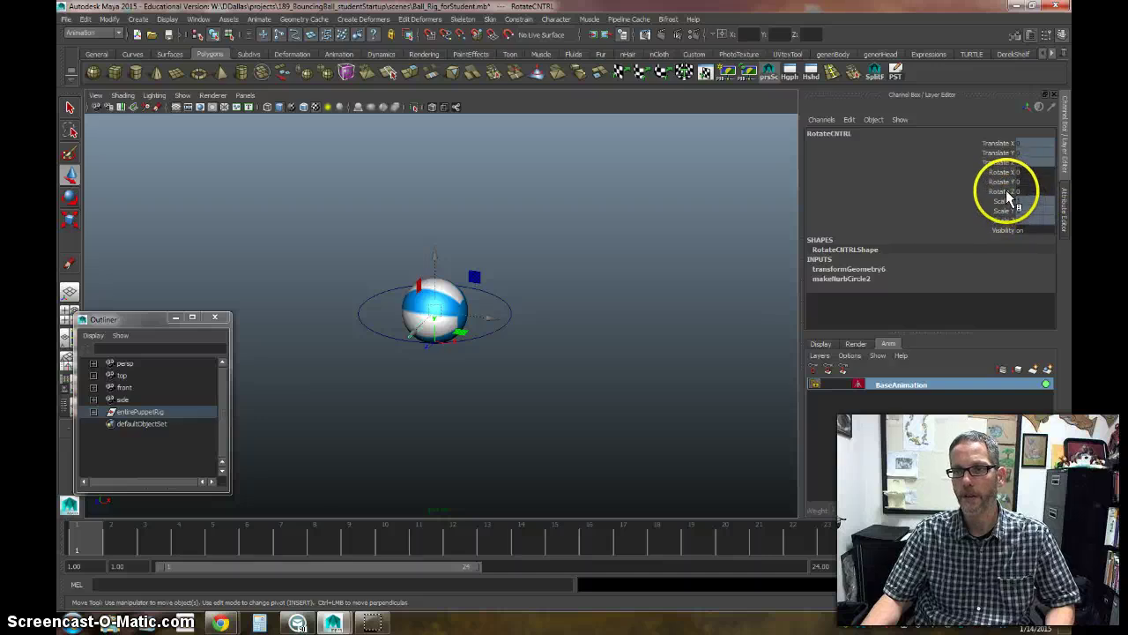
pyautogui.click(1005, 193)
pyautogui.moveTo(453, 297); pyautogui.dragTo(361, 332, button='middle')
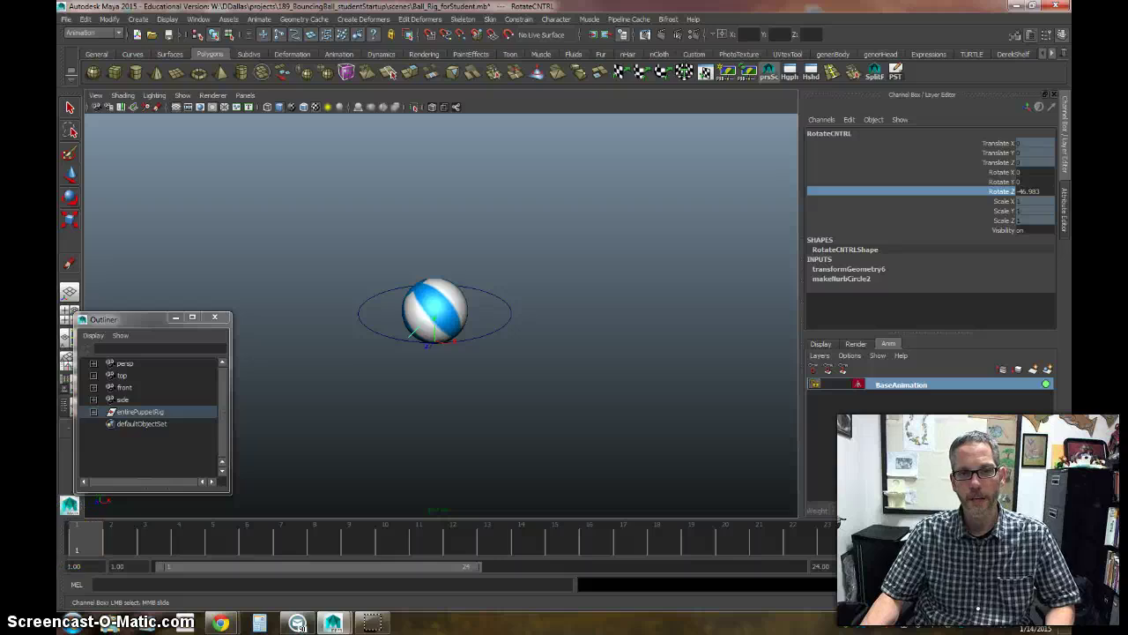
# Step: Key only Rotate Z of RotateCNTRL at frame 1, and key a new Z rotation of the ball at frame 16
pyautogui.rightClick(1010, 196)
pyautogui.click(1003, 209)
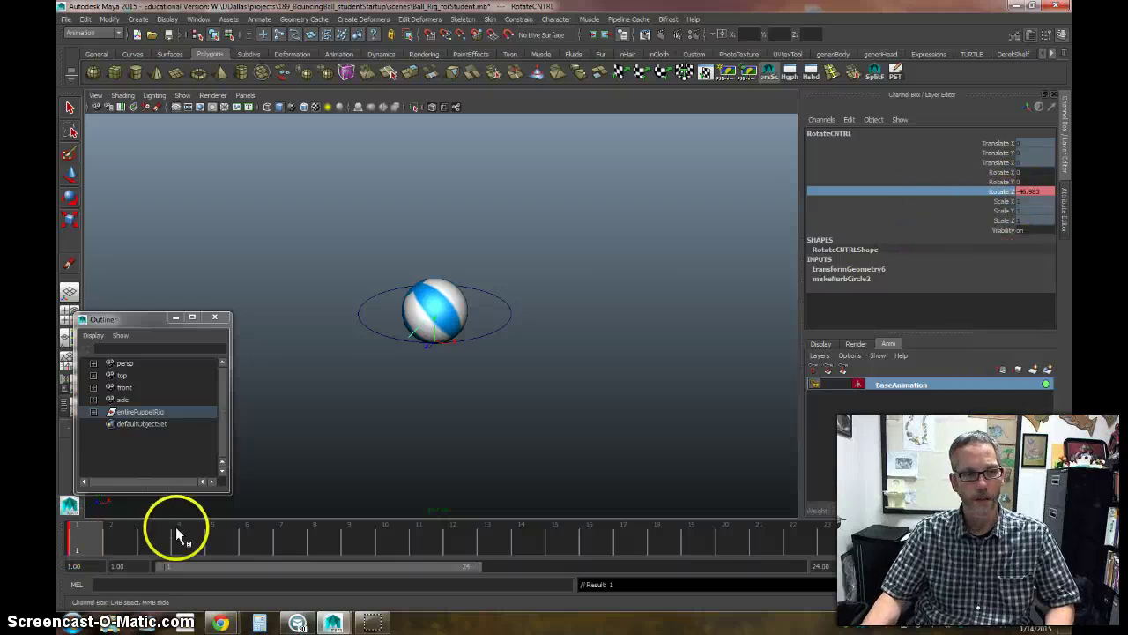
pyautogui.moveTo(81, 540); pyautogui.dragTo(554, 543)
pyautogui.click(694, 368)
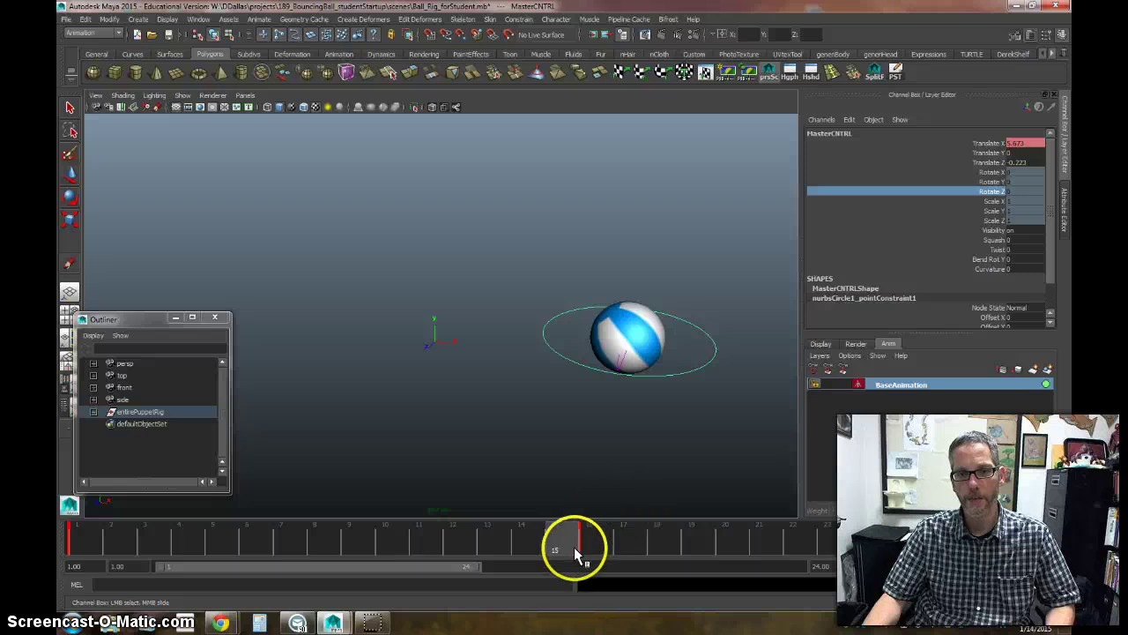
pyautogui.click(617, 363)
pyautogui.moveTo(499, 250); pyautogui.dragTo(313, 242, button='middle')
pyautogui.press('s')
# Step: Play the animation and scrub the timeline between frames 1 and 16 to review the ball's travel and rotation
pyautogui.moveTo(597, 544); pyautogui.dragTo(89, 566)
pyautogui.click(1017, 532)
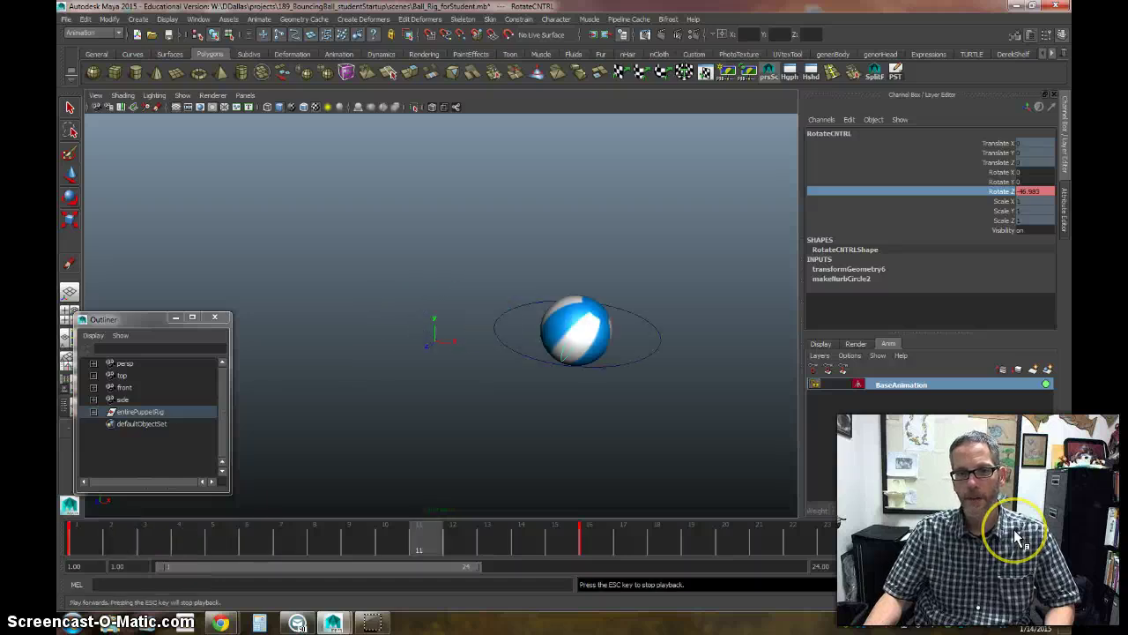
pyautogui.moveTo(744, 535); pyautogui.dragTo(282, 529)
# Step: Try deforming the ball with MasterCNTRL's Squash at 1.2 and -0.1, and reset Squash to 0 at frame 1
pyautogui.click(569, 337)
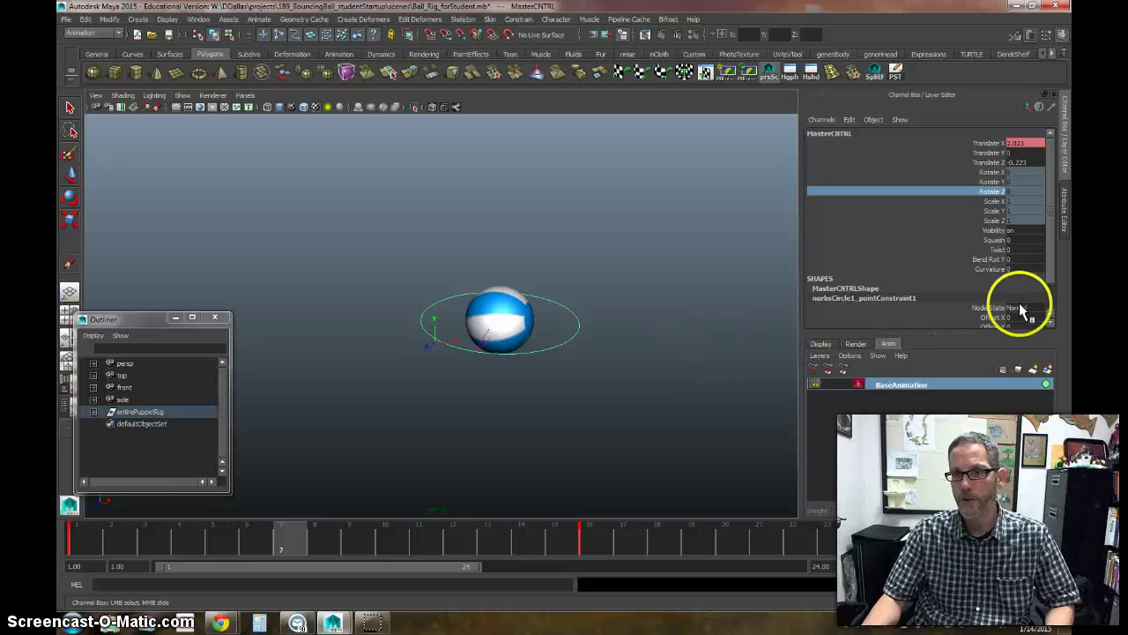
pyautogui.click(995, 239)
pyautogui.moveTo(735, 285); pyautogui.dragTo(749, 287, button='middle')
pyautogui.moveTo(287, 543)
pyautogui.mouseDown()
pyautogui.moveTo(67, 533)
pyautogui.moveTo(260, 551)
pyautogui.moveTo(76, 546)
pyautogui.mouseUp()
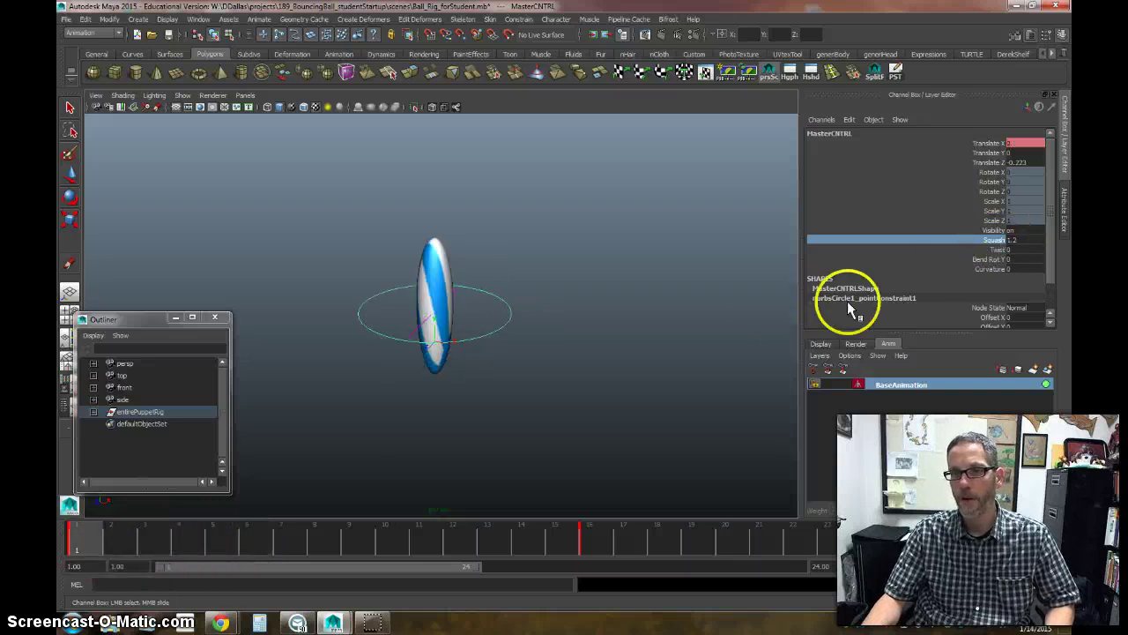
pyautogui.moveTo(747, 313); pyautogui.dragTo(740, 313, button='middle')
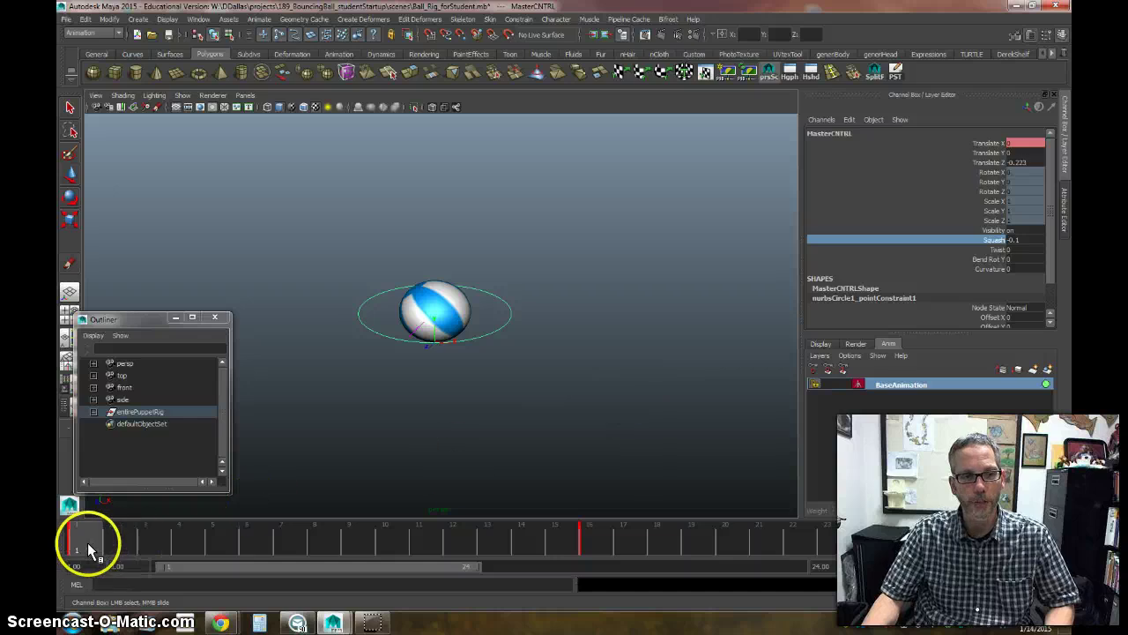
pyautogui.moveTo(151, 539); pyautogui.dragTo(78, 557)
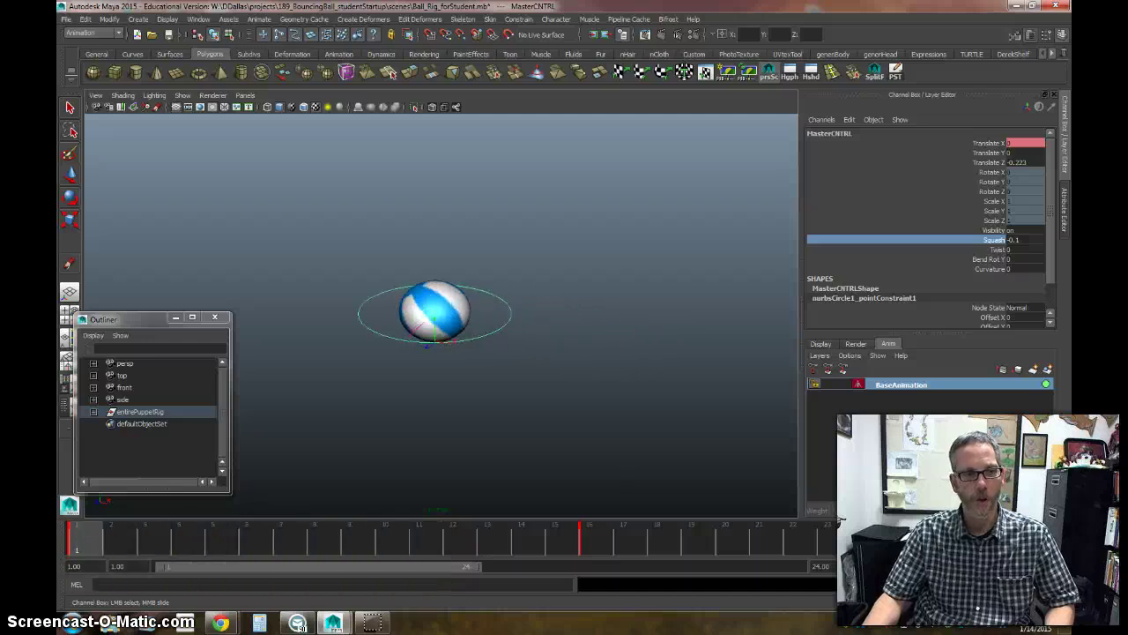
pyautogui.doubleClick(1020, 241)
pyautogui.write('0')
pyautogui.press('Return')
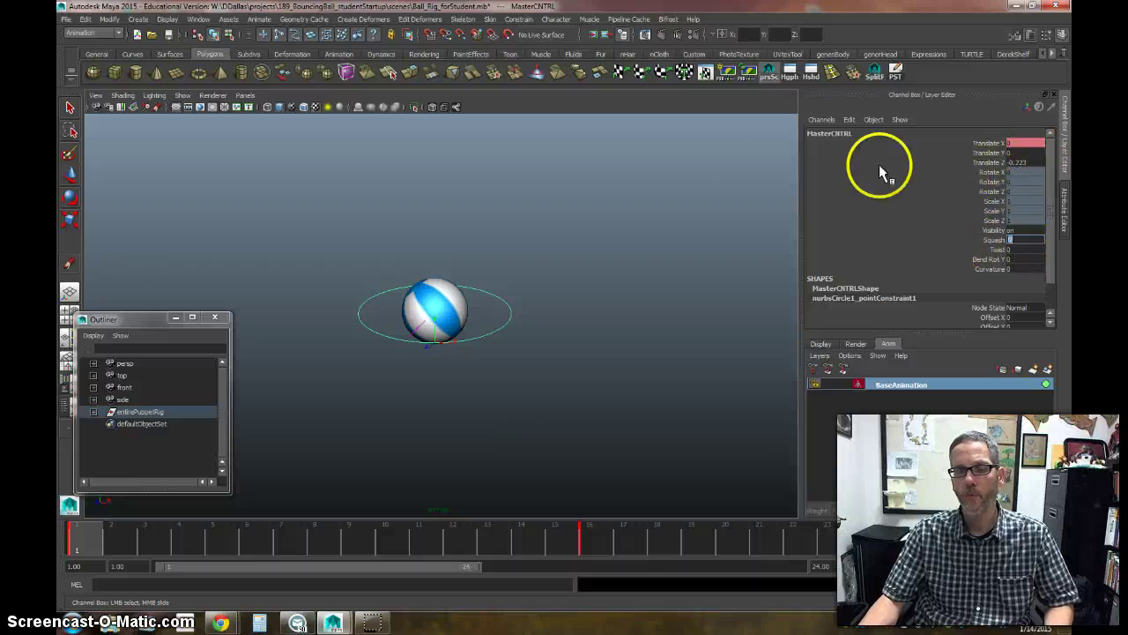
pyautogui.press('w')
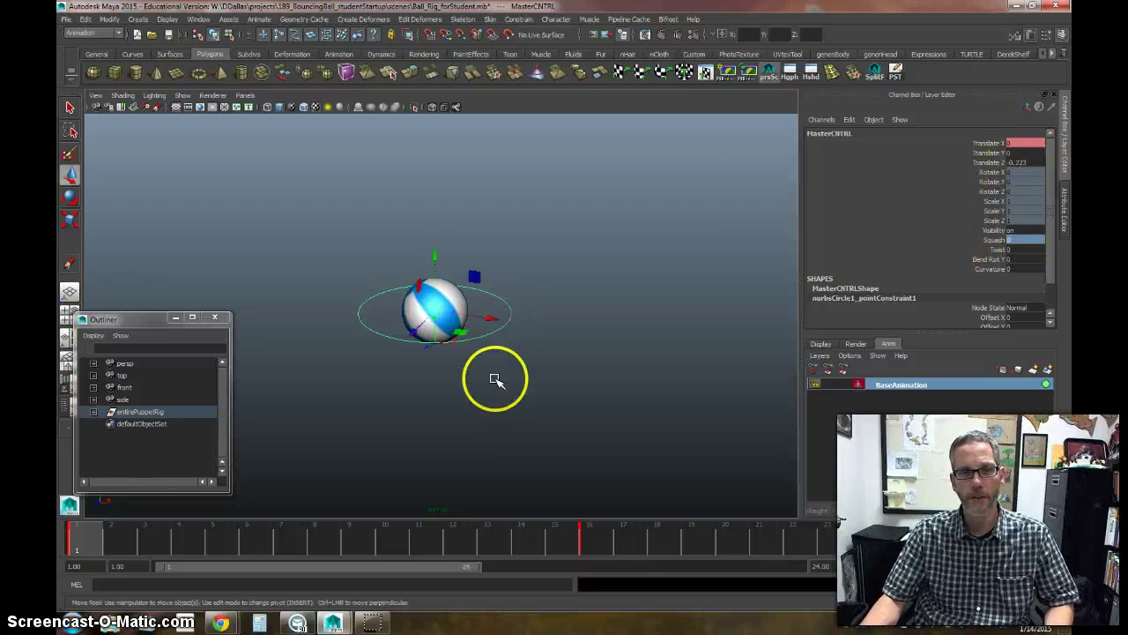
# Step: Close the rig scene by starting a new one, and open bncingBallDescendingEneryStartUp.mb from the project's scenes folder
pyautogui.click(138, 35)
pyautogui.click(563, 318)
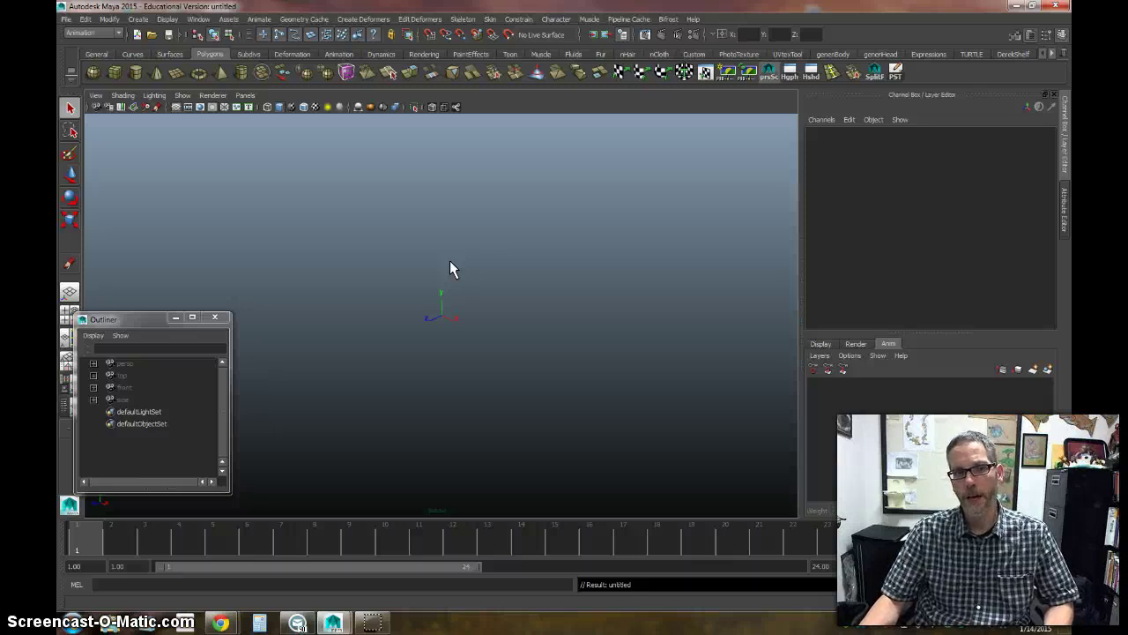
pyautogui.click(151, 34)
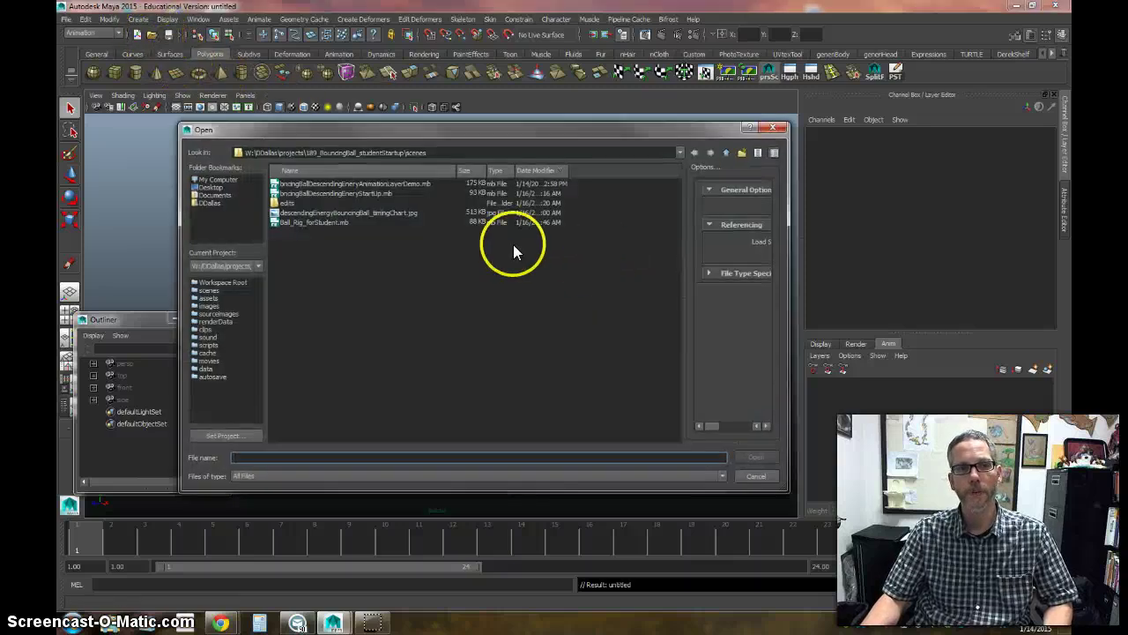
pyautogui.click(335, 193)
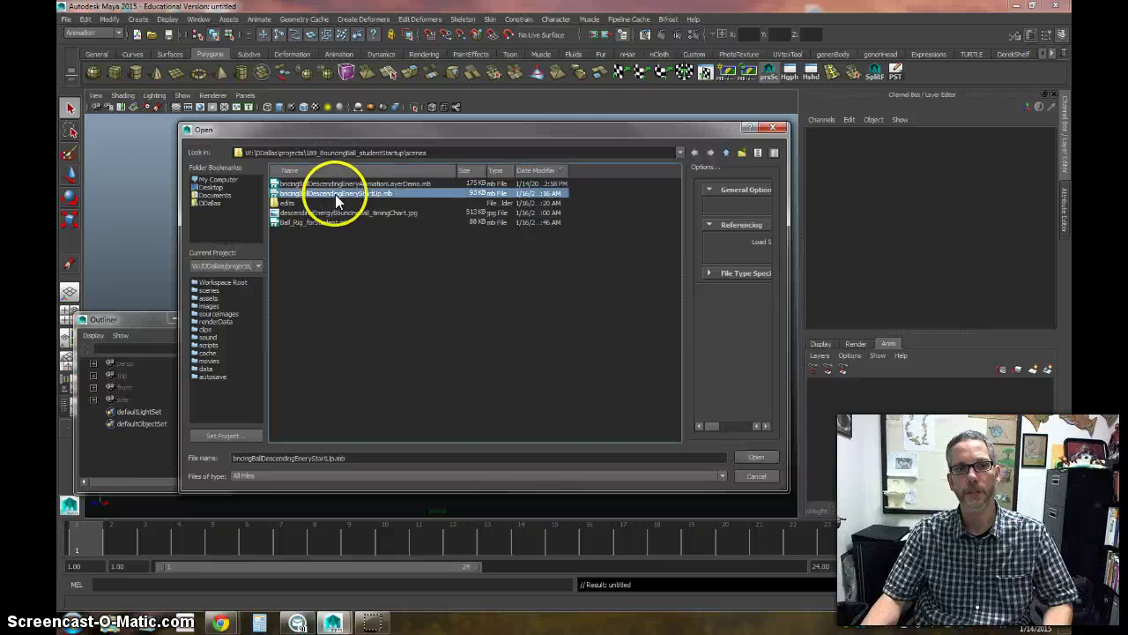
pyautogui.click(756, 457)
pyautogui.click(537, 321)
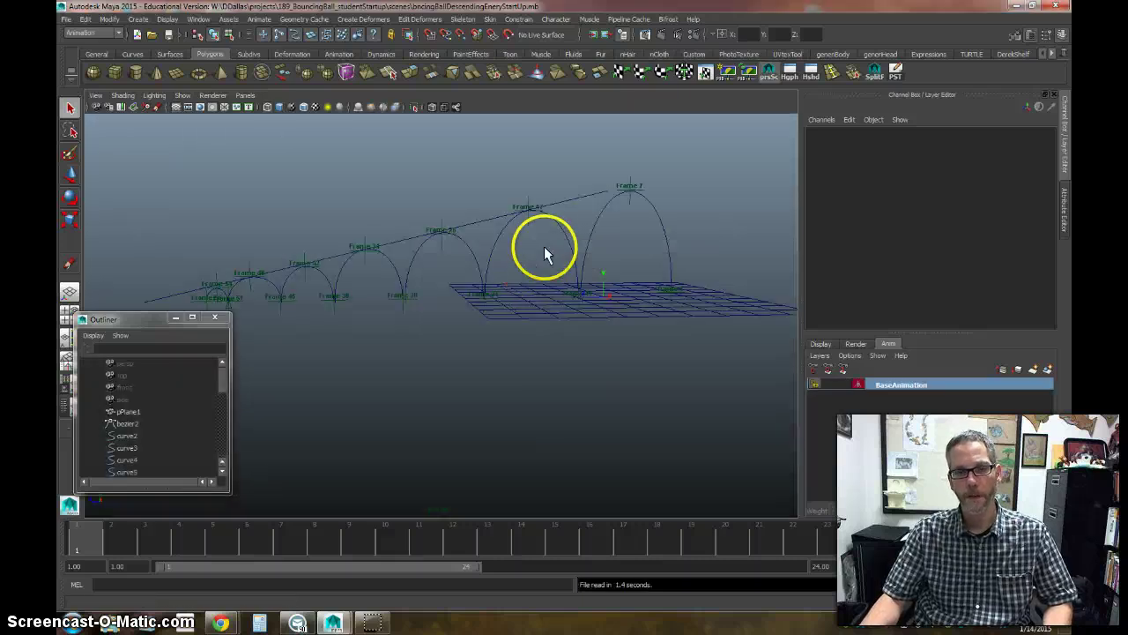
pyautogui.keyDown('alt'); pyautogui.moveTo(654, 347); pyautogui.dragTo(595, 369); pyautogui.keyUp('alt')
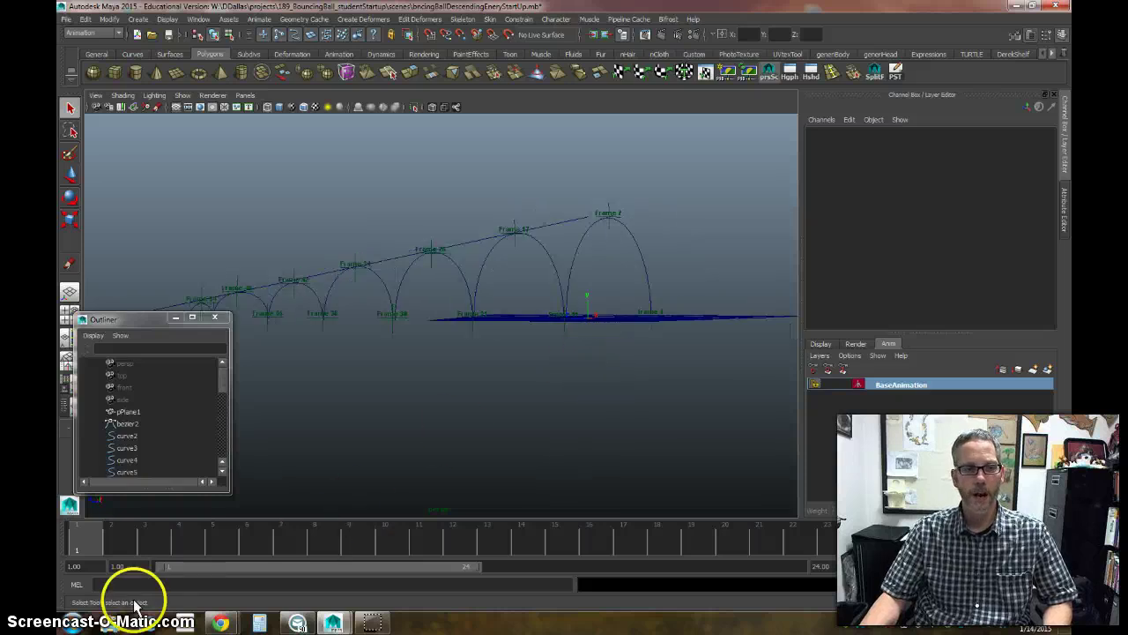
# Step: Switch to the desktop and open the descendingEnergyBouncingBall timing chart image from the scenes folder inside 189_BouncingBall_studentStartup
pyautogui.click(1014, 8)
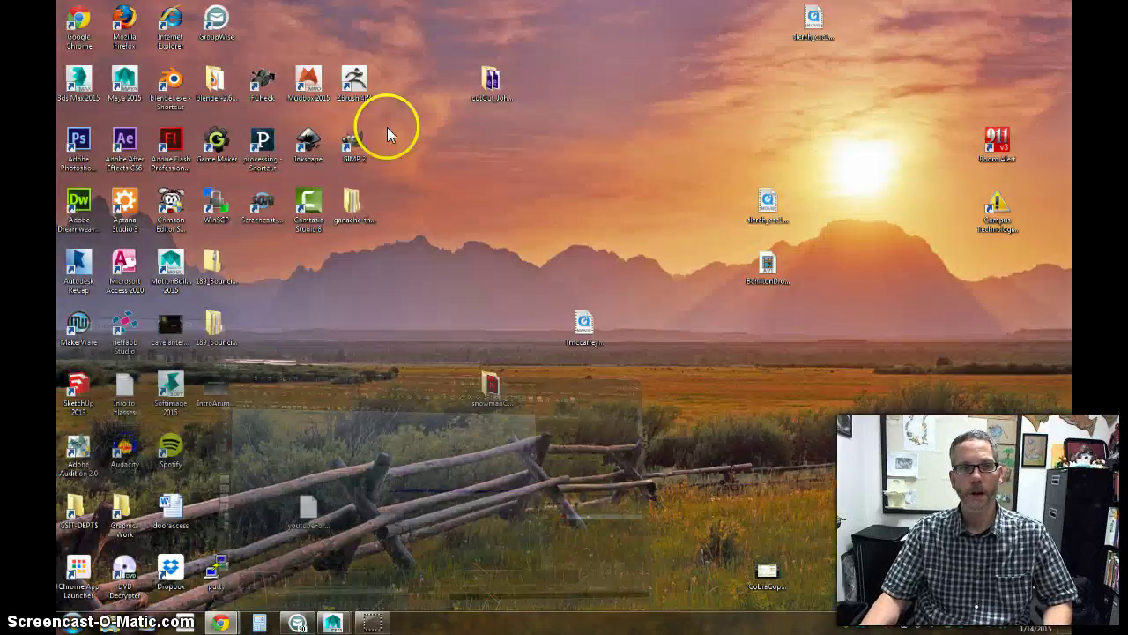
pyautogui.doubleClick(211, 325)
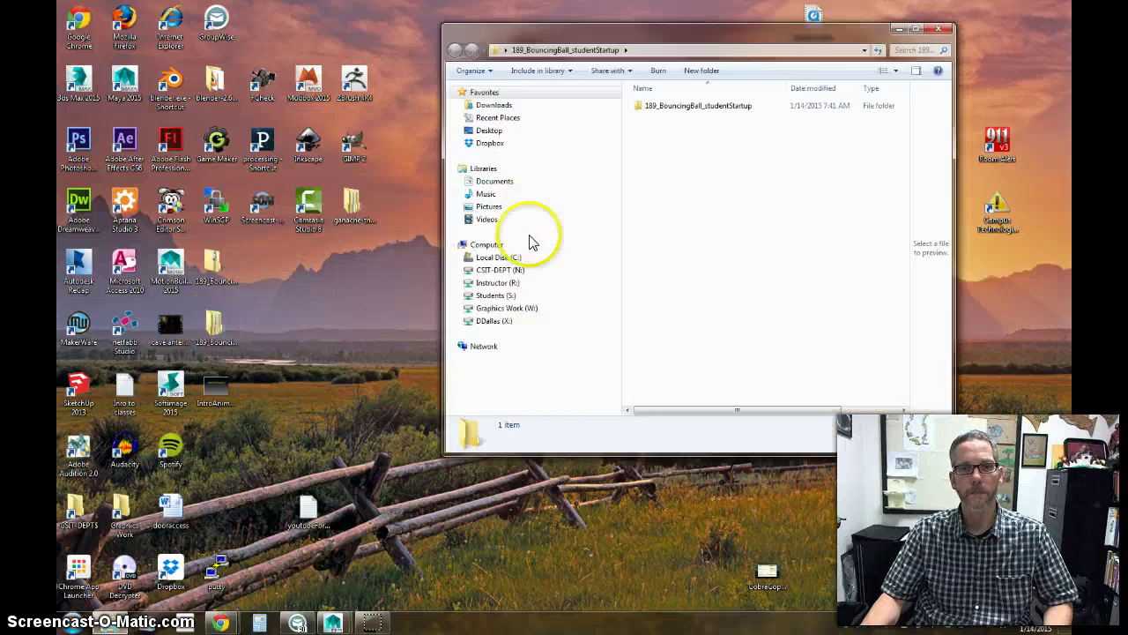
pyautogui.doubleClick(696, 105)
pyautogui.doubleClick(658, 220)
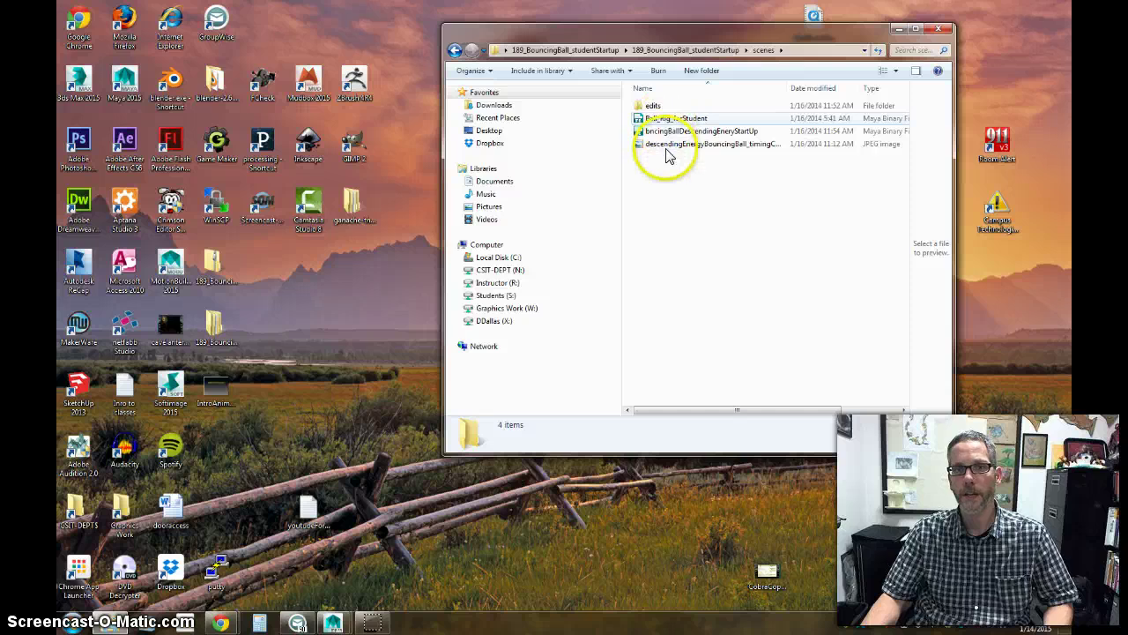
pyautogui.click(667, 146)
pyautogui.rightClick(667, 149)
pyautogui.click(557, 155)
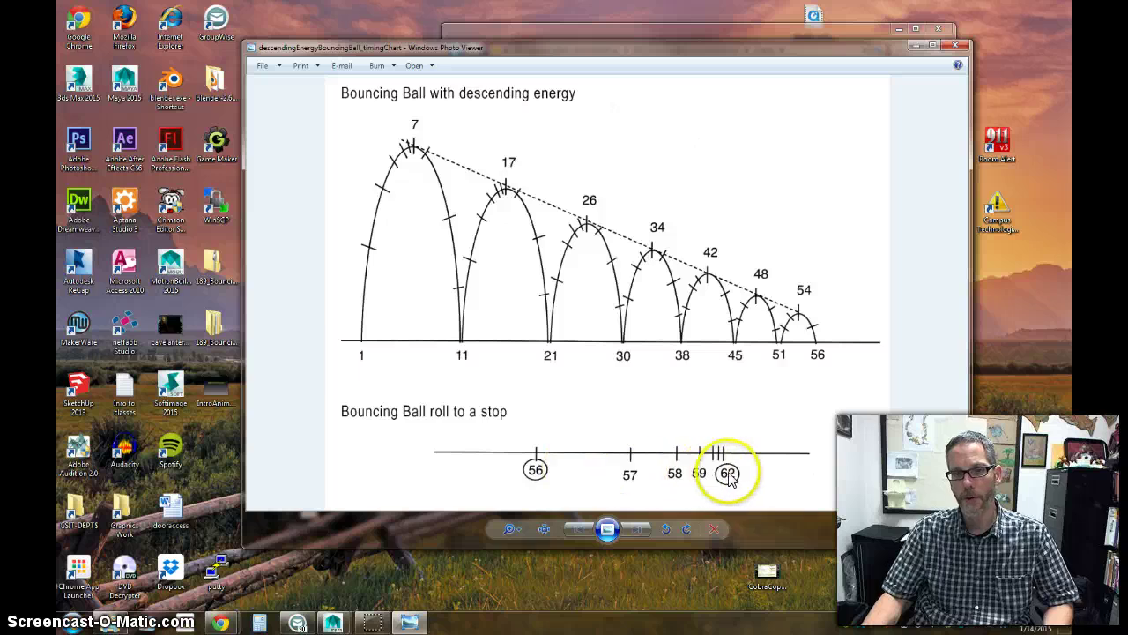
# Step: Put the chart and folder windows away, return to Maya, and inspect the bounce arcs and ground plane from several angles
pyautogui.click(914, 45)
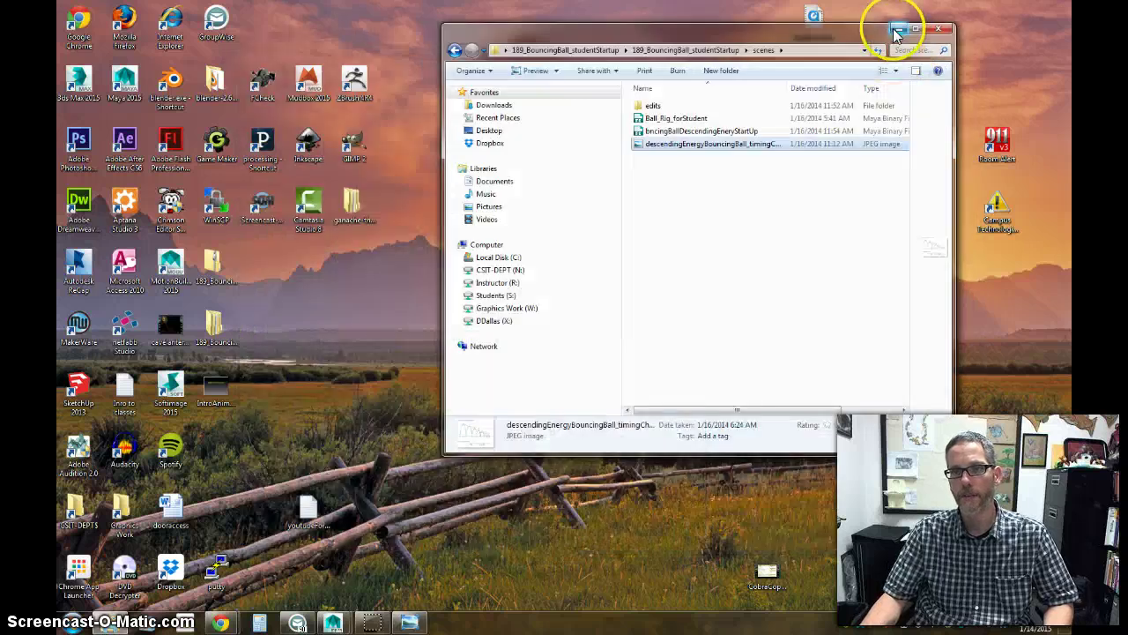
pyautogui.click(900, 29)
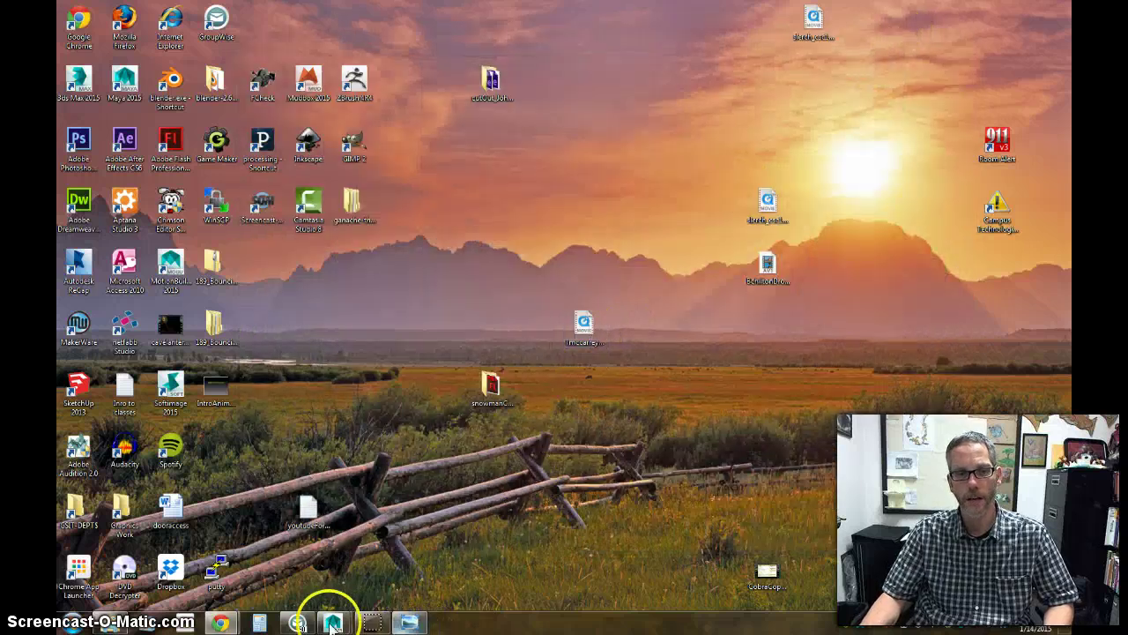
pyautogui.moveTo(334, 623)
pyautogui.click(399, 554)
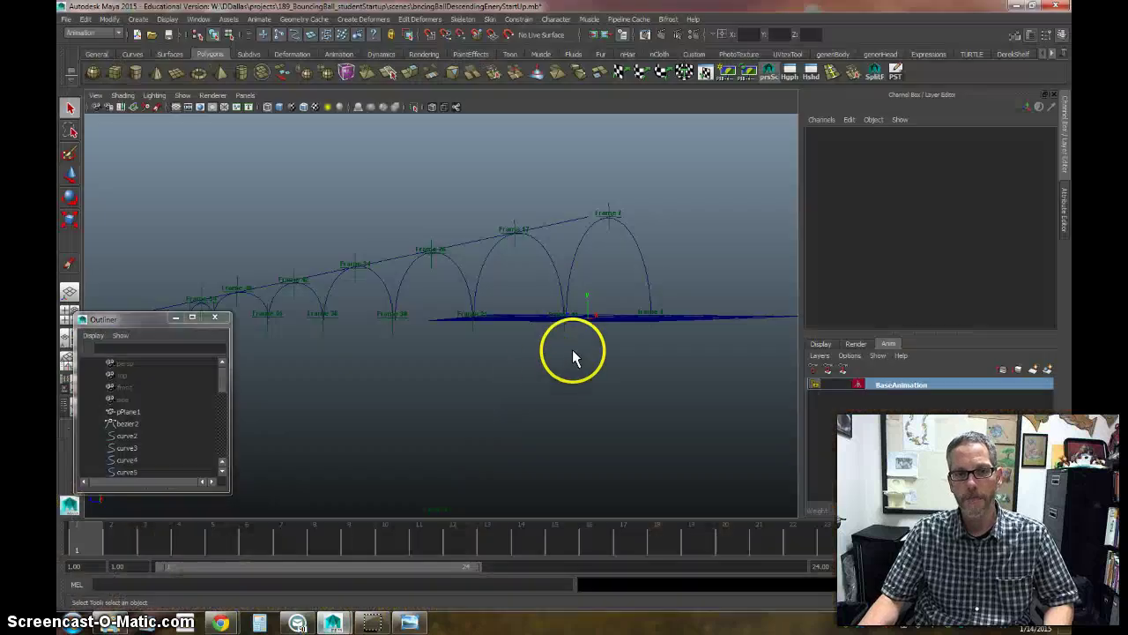
pyautogui.keyDown('alt'); pyautogui.moveTo(549, 351); pyautogui.dragTo(539, 395); pyautogui.keyUp('alt')
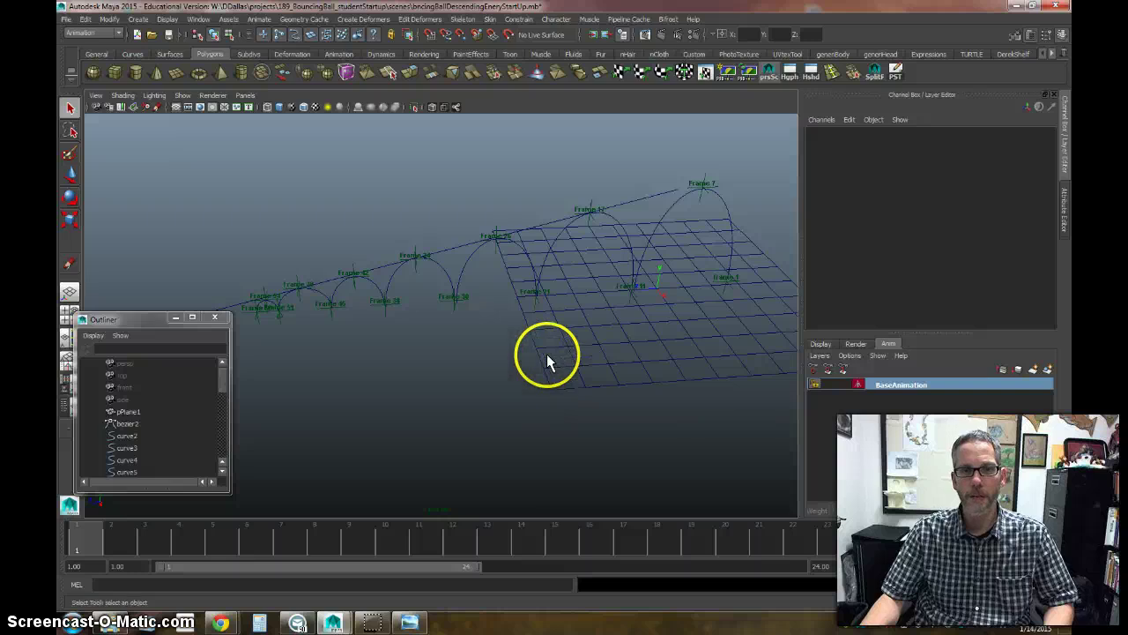
pyautogui.keyDown('alt'); pyautogui.moveTo(598, 351); pyautogui.dragTo(491, 353, button='right'); pyautogui.keyUp('alt')
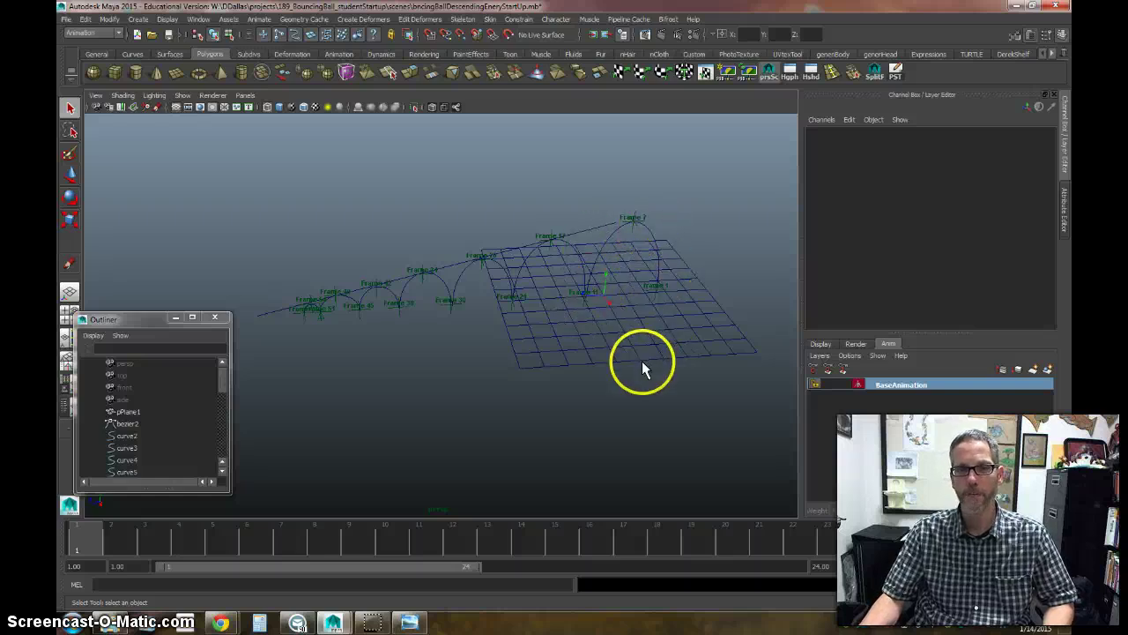
# Step: Compare the timing chart's frame numbers with the frame labels along the bounce path in the Maya scene
pyautogui.click(407, 622)
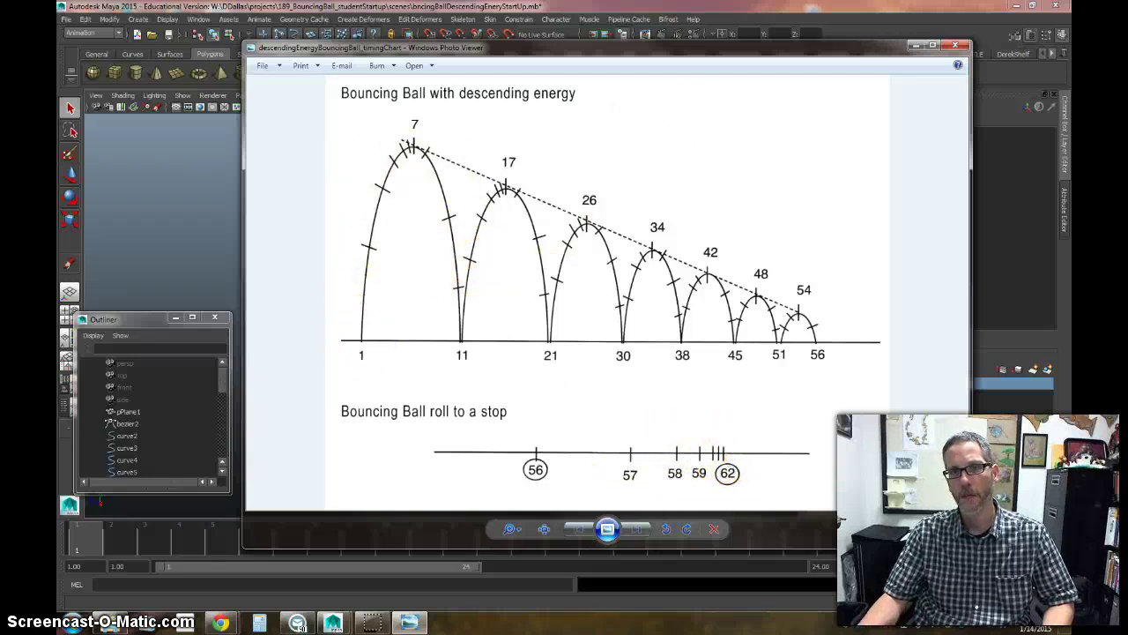
pyautogui.click(915, 45)
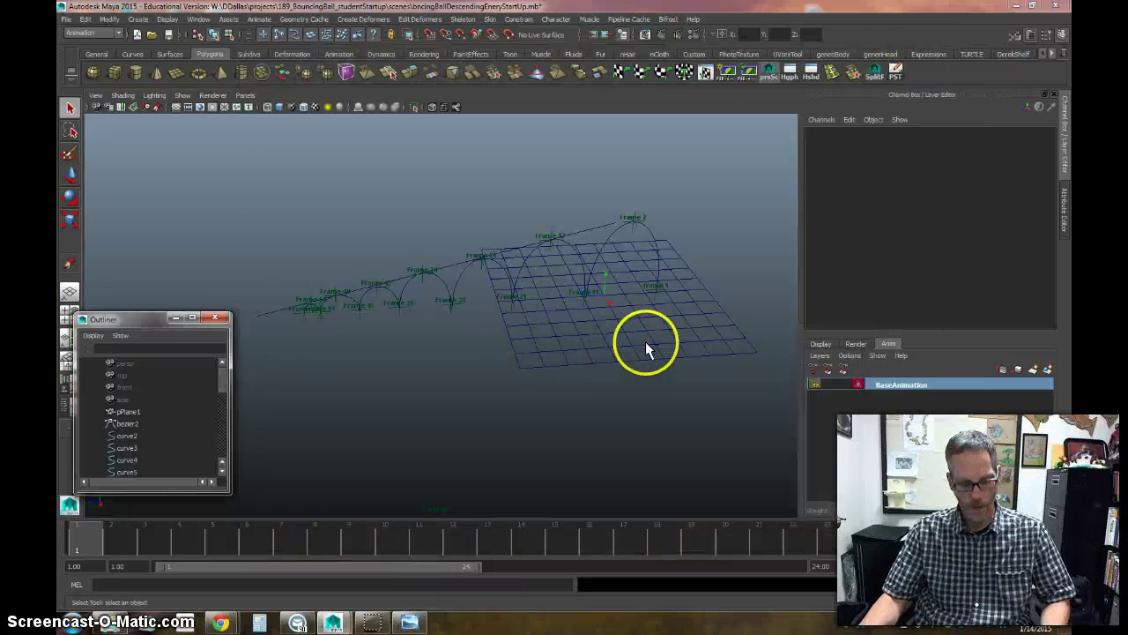
pyautogui.keyDown('alt'); pyautogui.moveTo(619, 374); pyautogui.dragTo(590, 350); pyautogui.keyUp('alt')
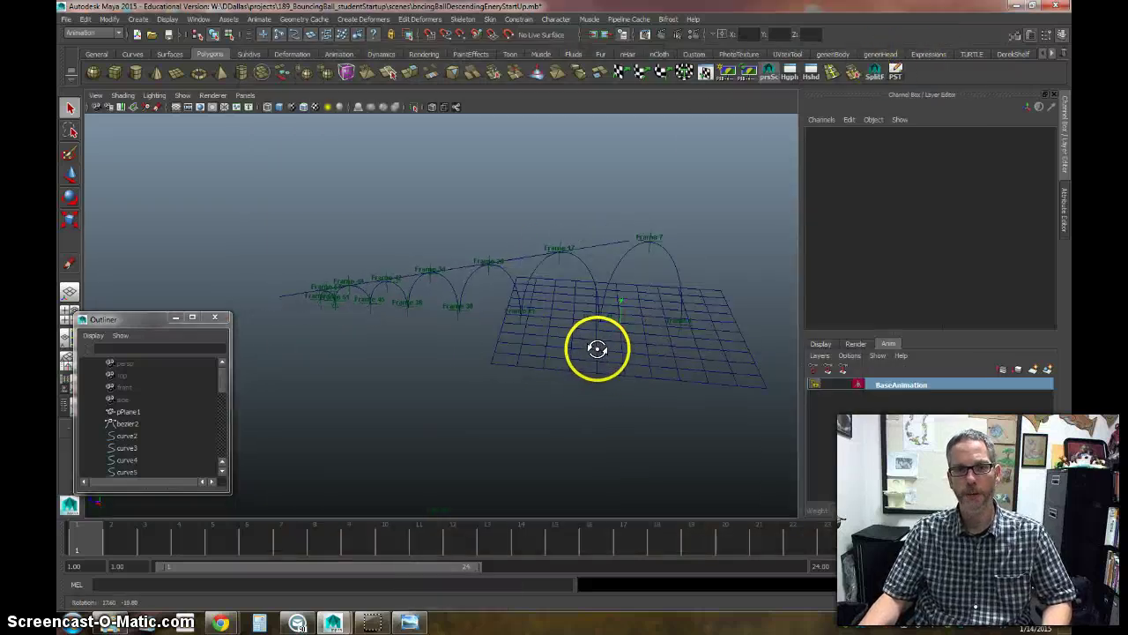
pyautogui.keyDown('alt'); pyautogui.moveTo(614, 342); pyautogui.dragTo(630, 338); pyautogui.keyUp('alt')
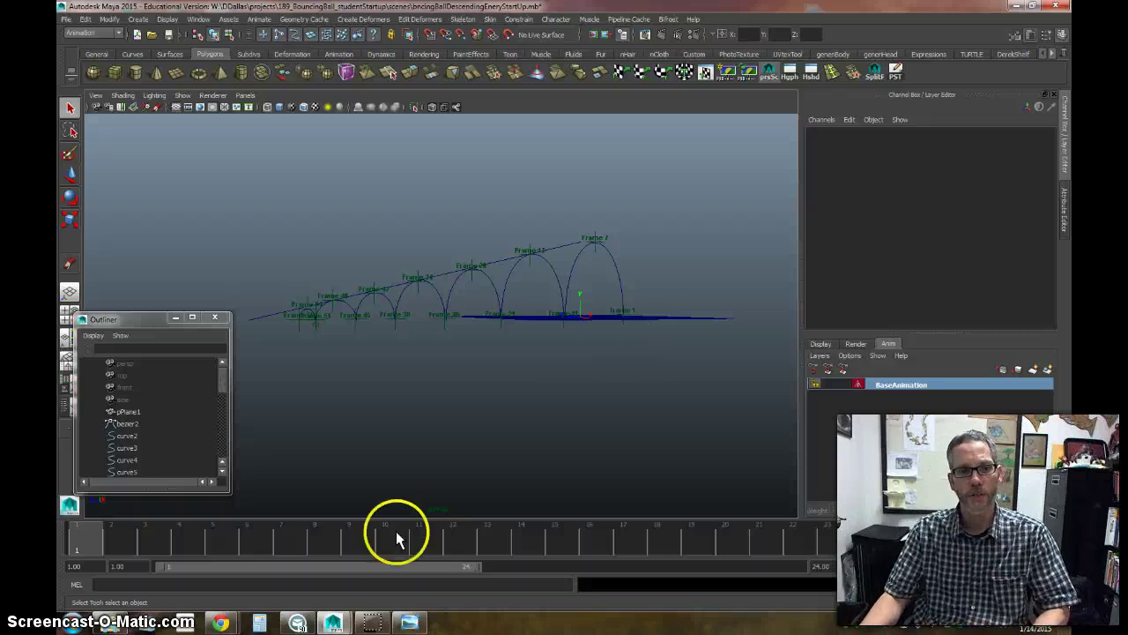
pyautogui.click(408, 620)
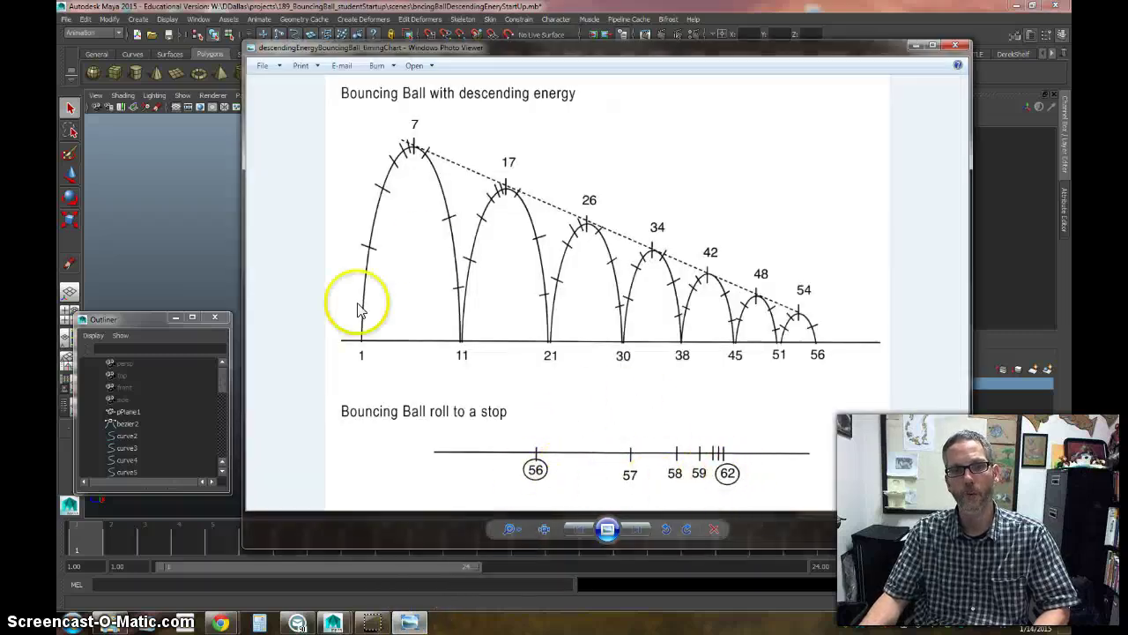
pyautogui.click(912, 46)
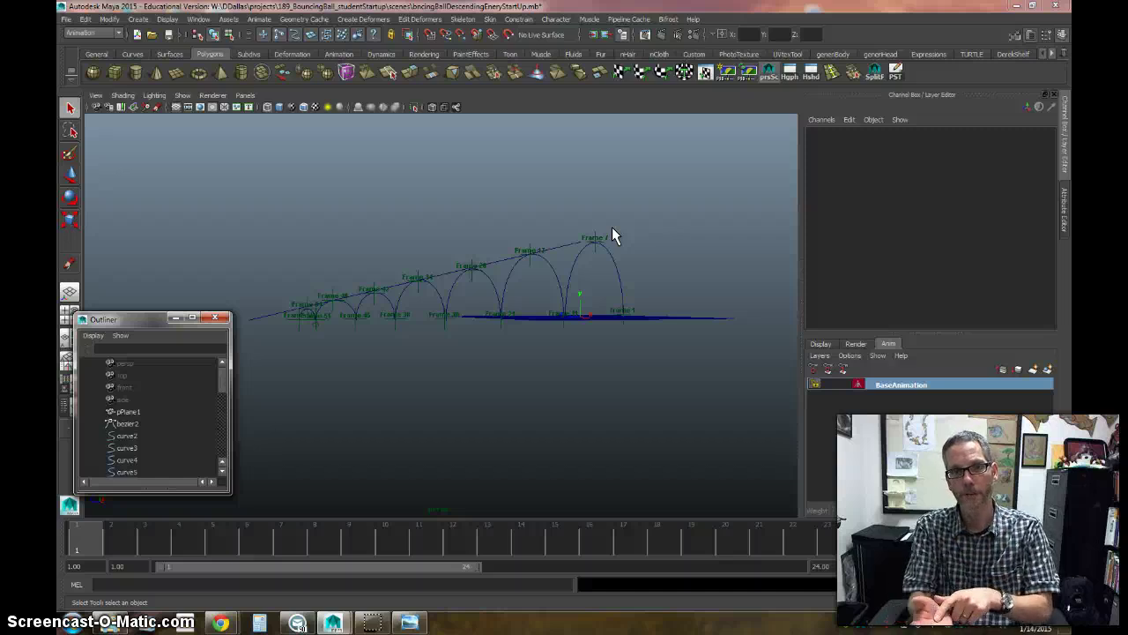
# Step: Create a reference to Ball_Rig_forStudent.mb in the startup scene, and check the ball in textured shaded display
pyautogui.click(64, 19)
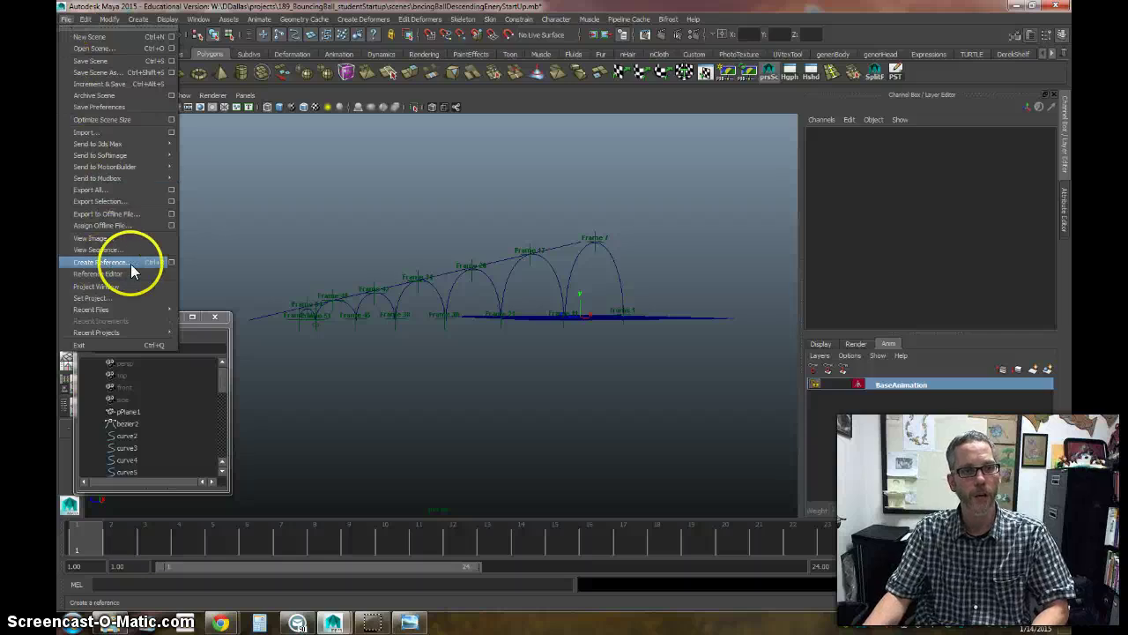
pyautogui.click(96, 261)
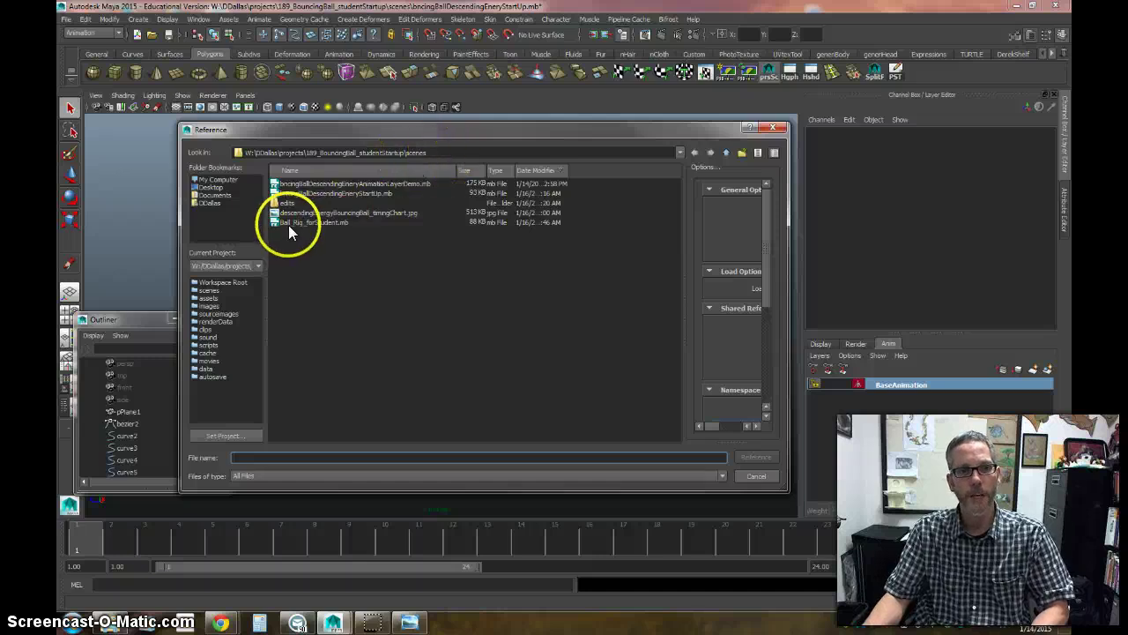
pyautogui.click(311, 221)
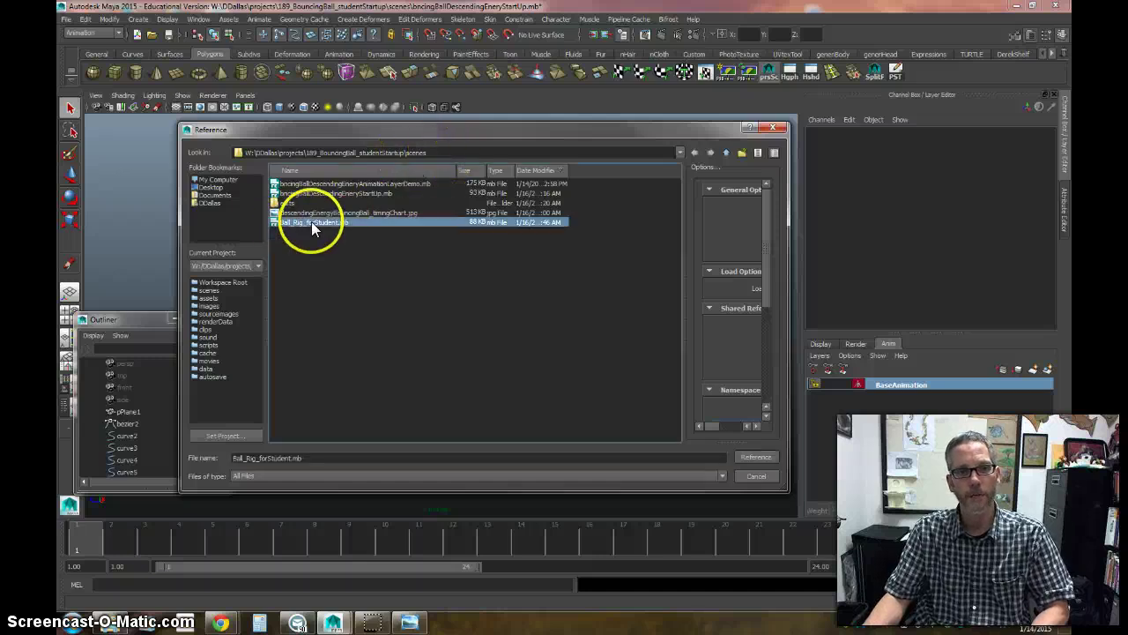
pyautogui.click(756, 456)
pyautogui.click(534, 321)
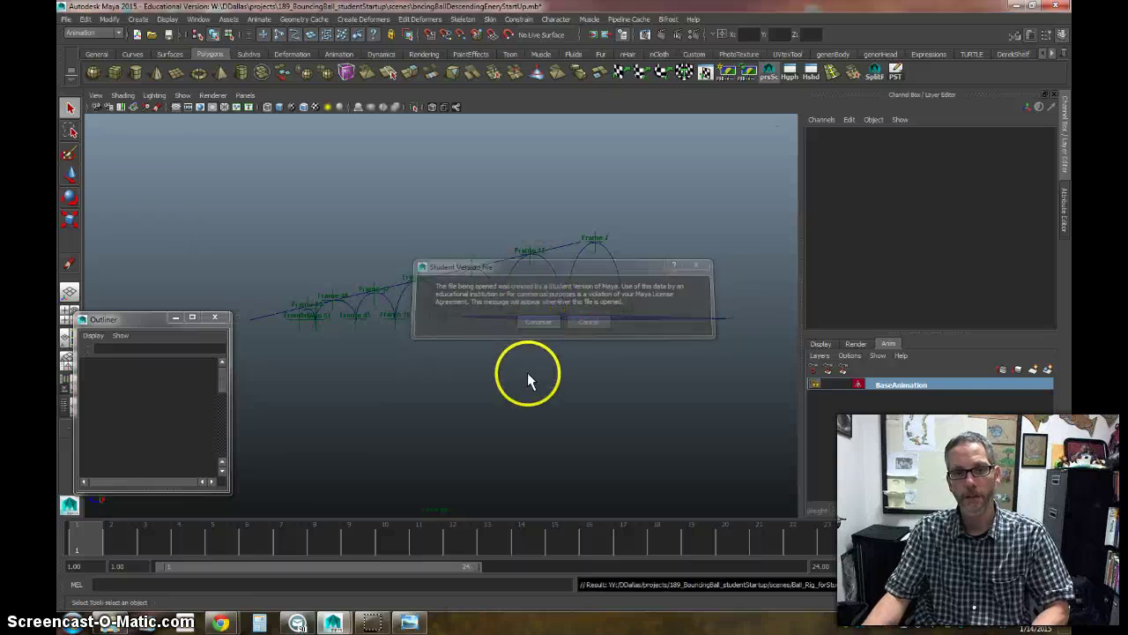
pyautogui.keyDown('alt'); pyautogui.moveTo(680, 303); pyautogui.dragTo(640, 305); pyautogui.keyUp('alt')
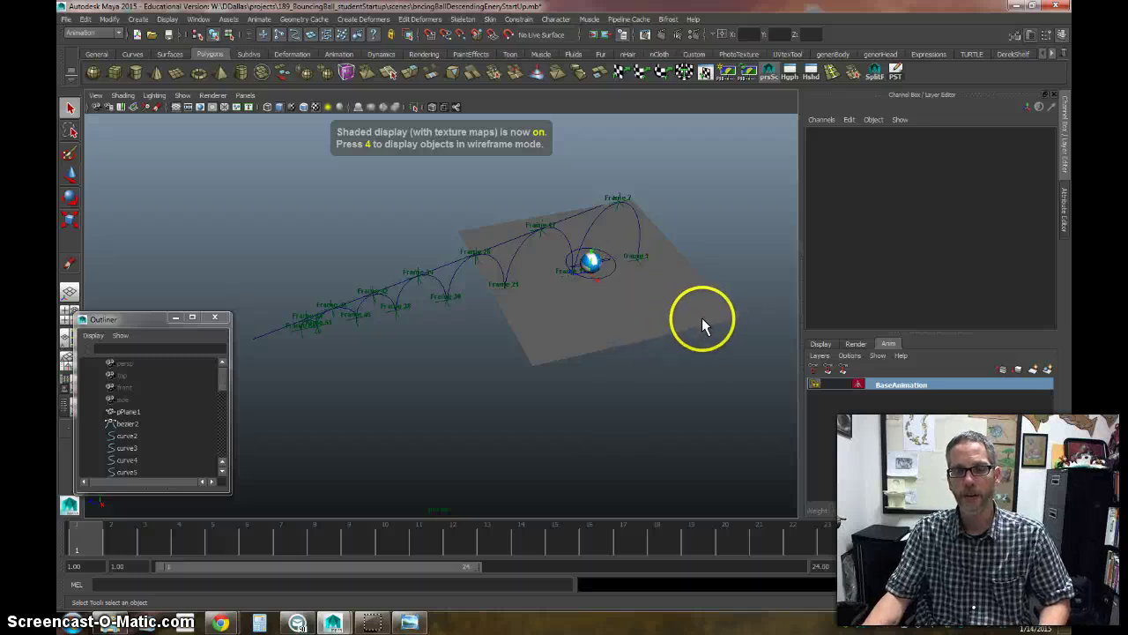
pyautogui.keyDown('alt'); pyautogui.moveTo(567, 341); pyautogui.dragTo(544, 345); pyautogui.keyUp('alt')
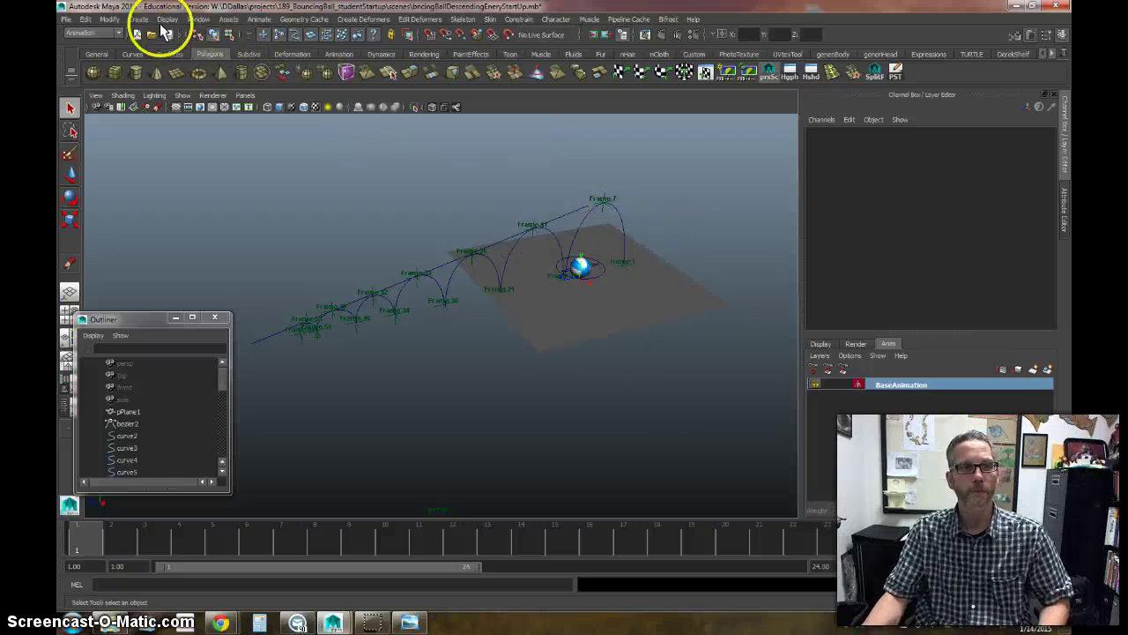
# Step: Unload the Ball_Rig_forStudent.mb reference in the Reference Editor and load it back in, accepting the student version notice
pyautogui.click(195, 19)
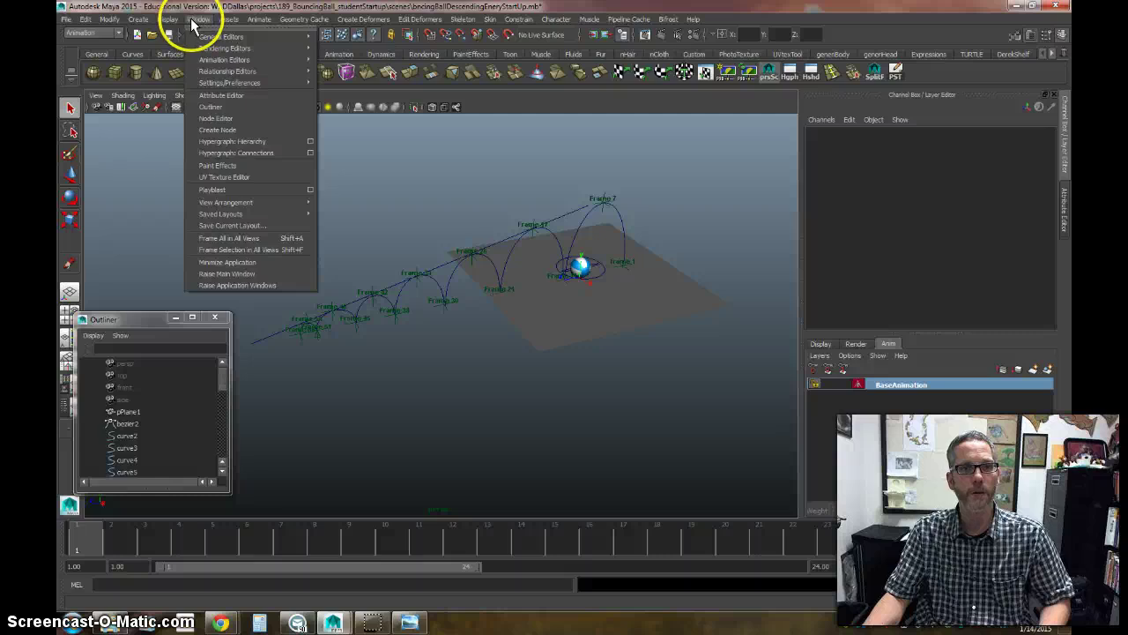
pyautogui.click(68, 19)
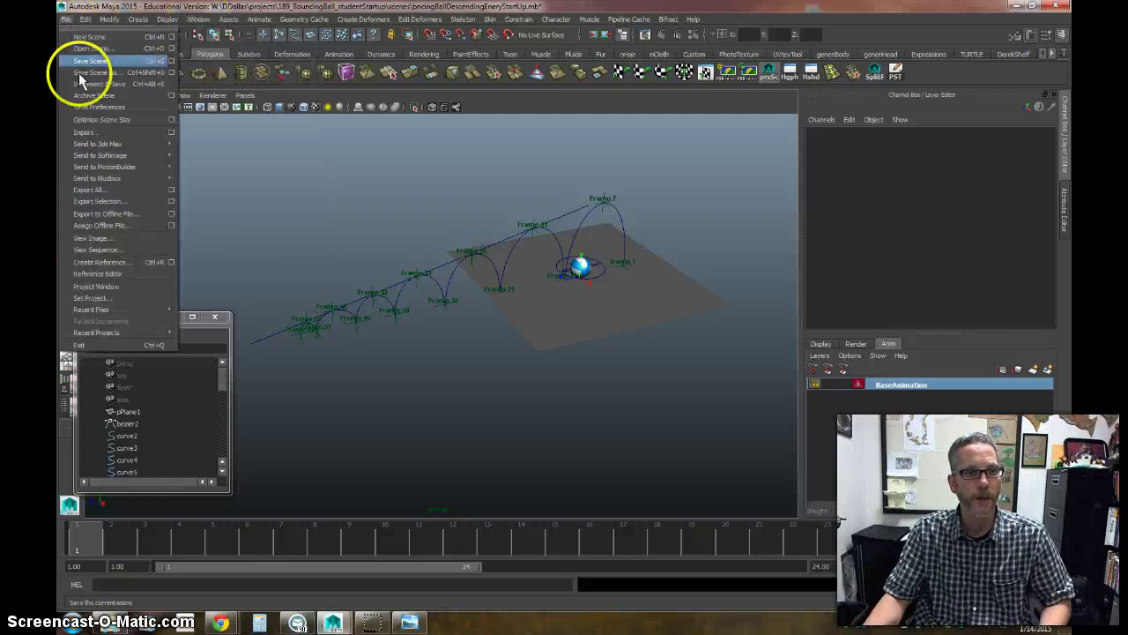
pyautogui.click(95, 273)
pyautogui.moveTo(708, 71); pyautogui.dragTo(308, 95)
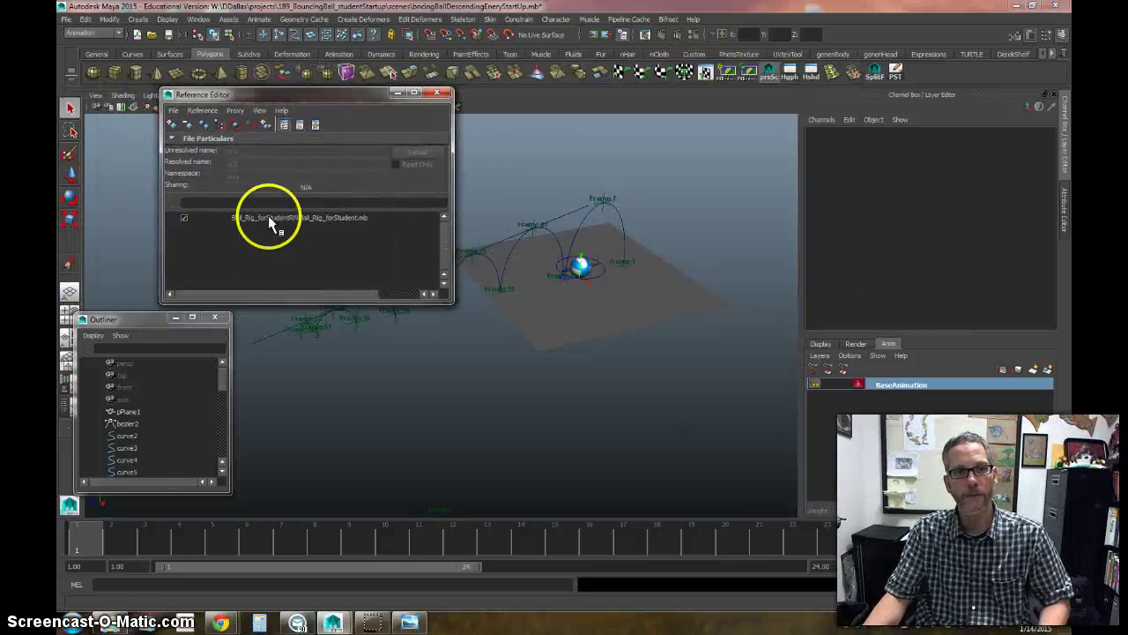
pyautogui.click(184, 218)
pyautogui.click(185, 217)
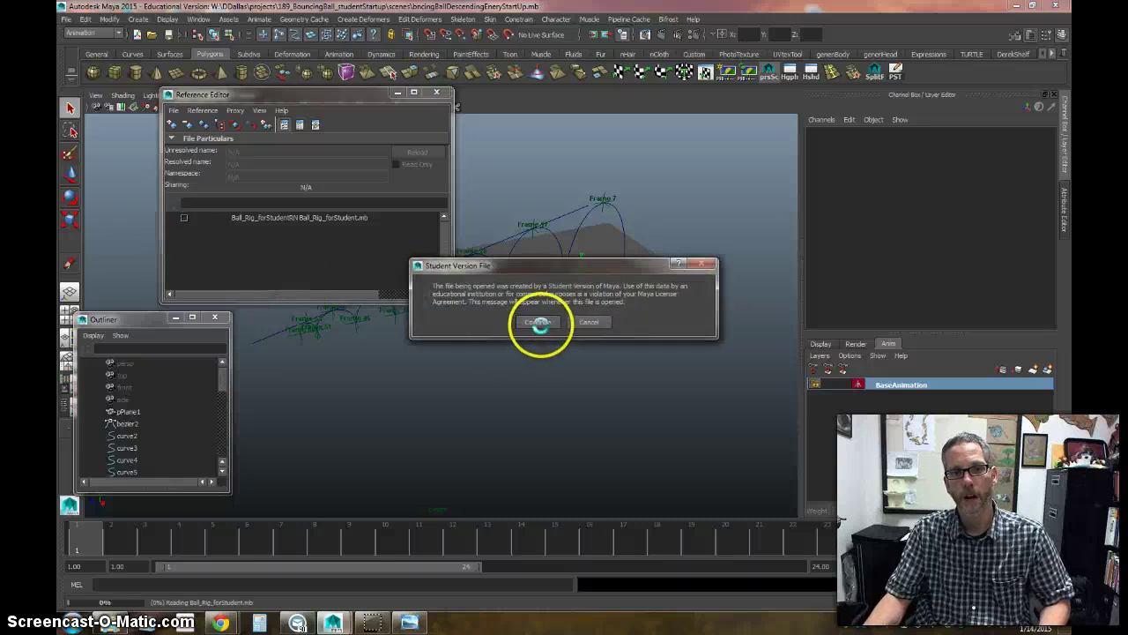
pyautogui.click(538, 322)
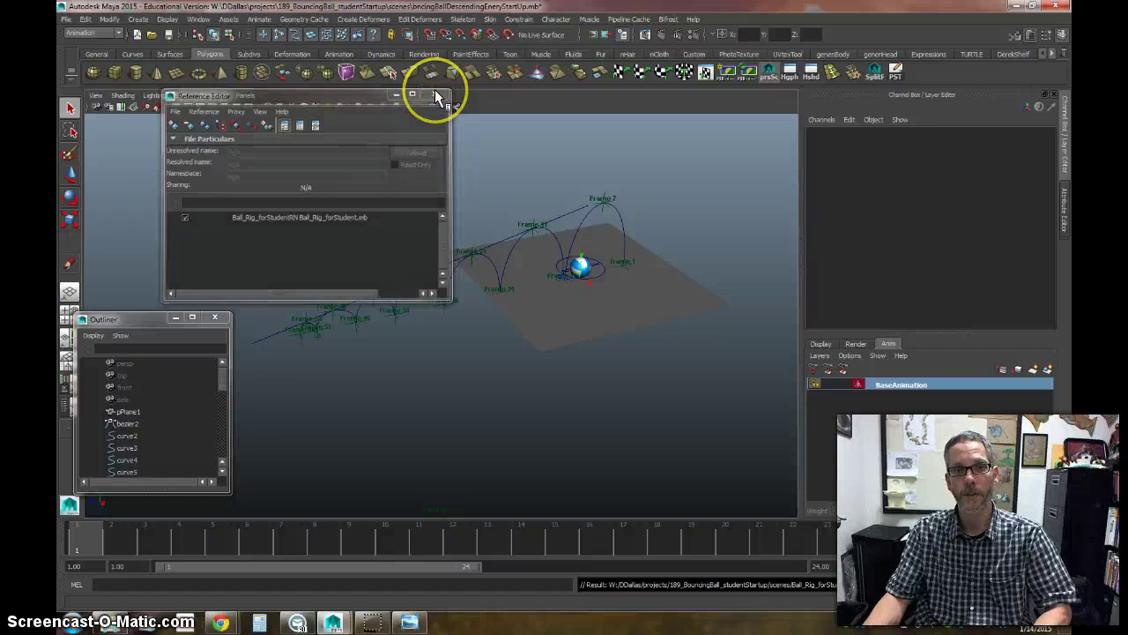
pyautogui.click(436, 92)
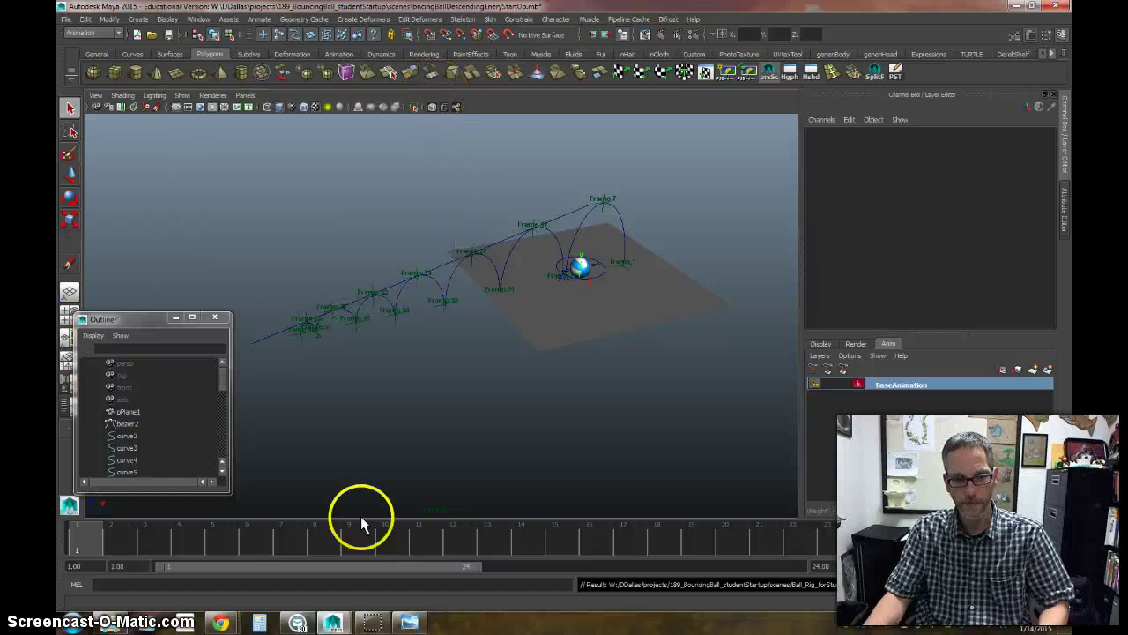